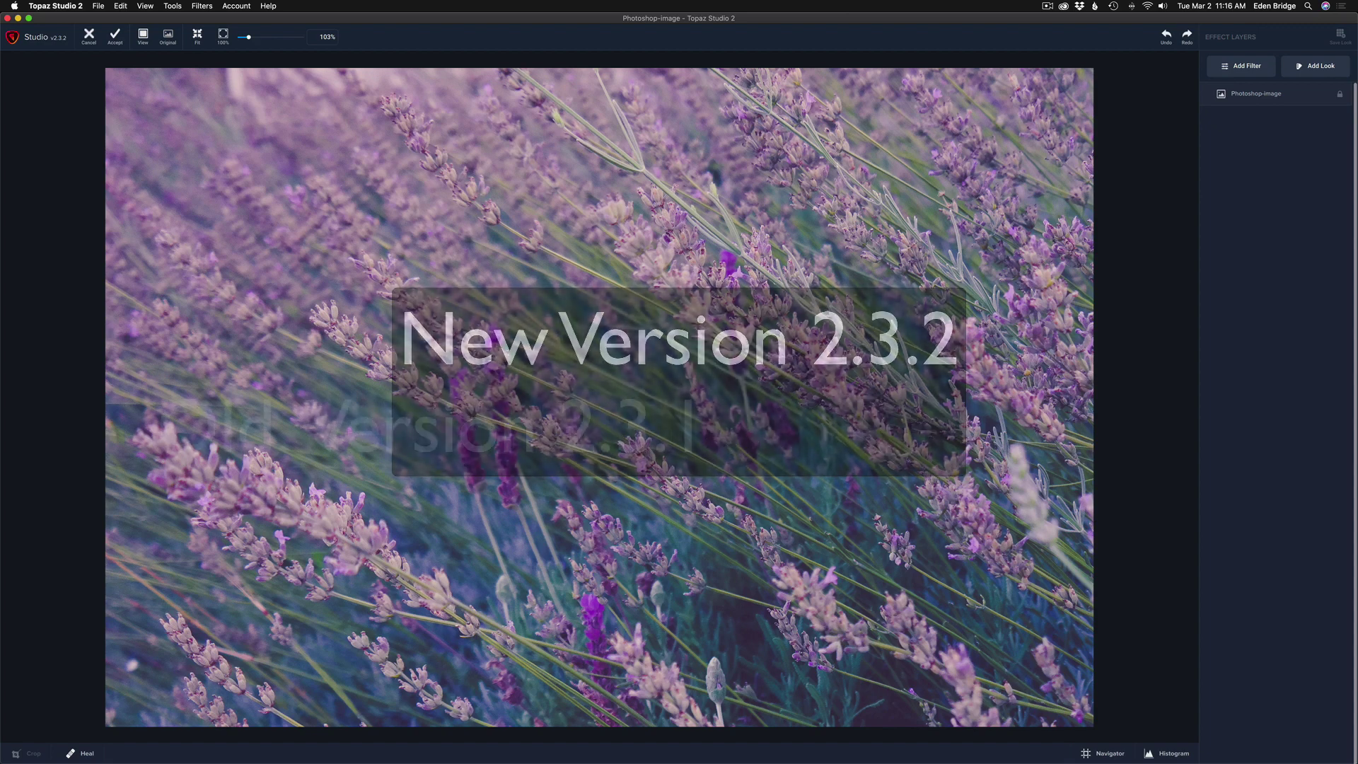
Open the changelog to review what is new in the installed version
left_click(1287, 94)
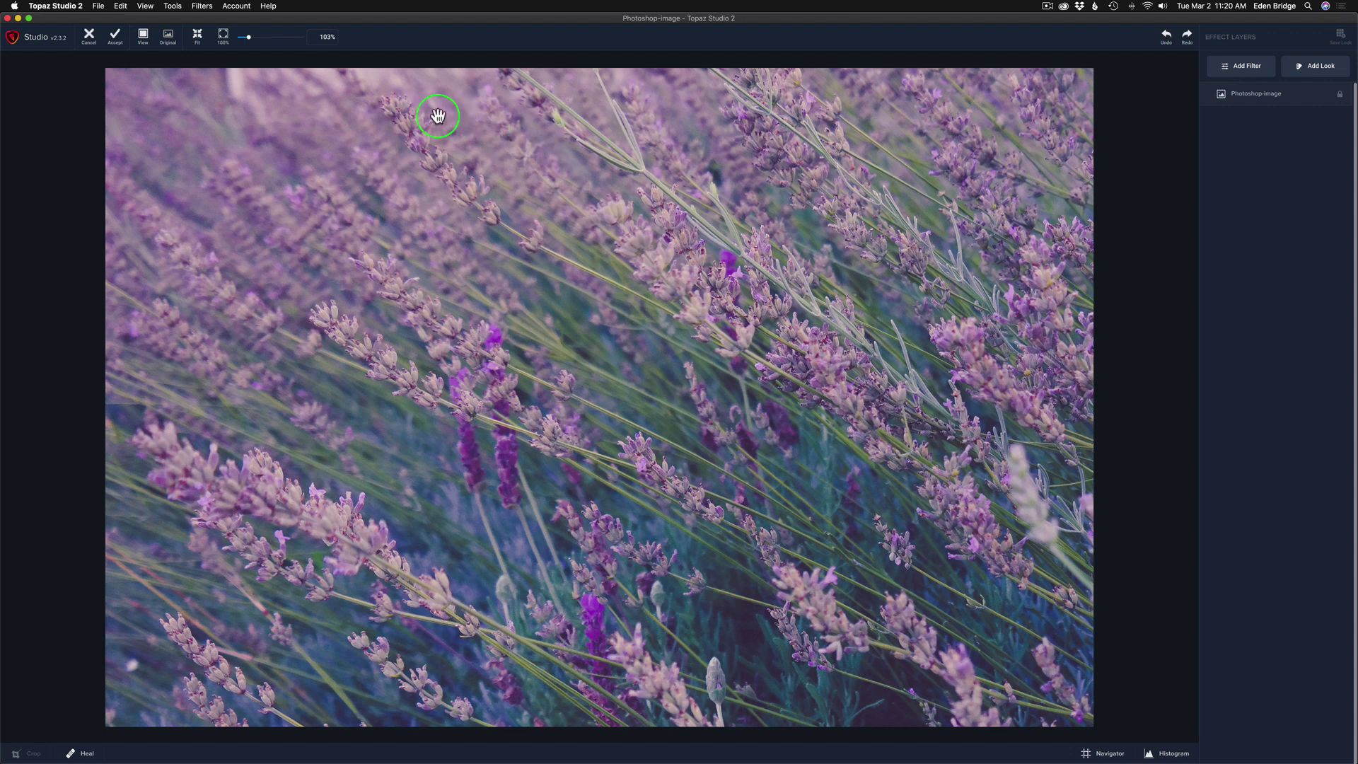
left_click(270, 7)
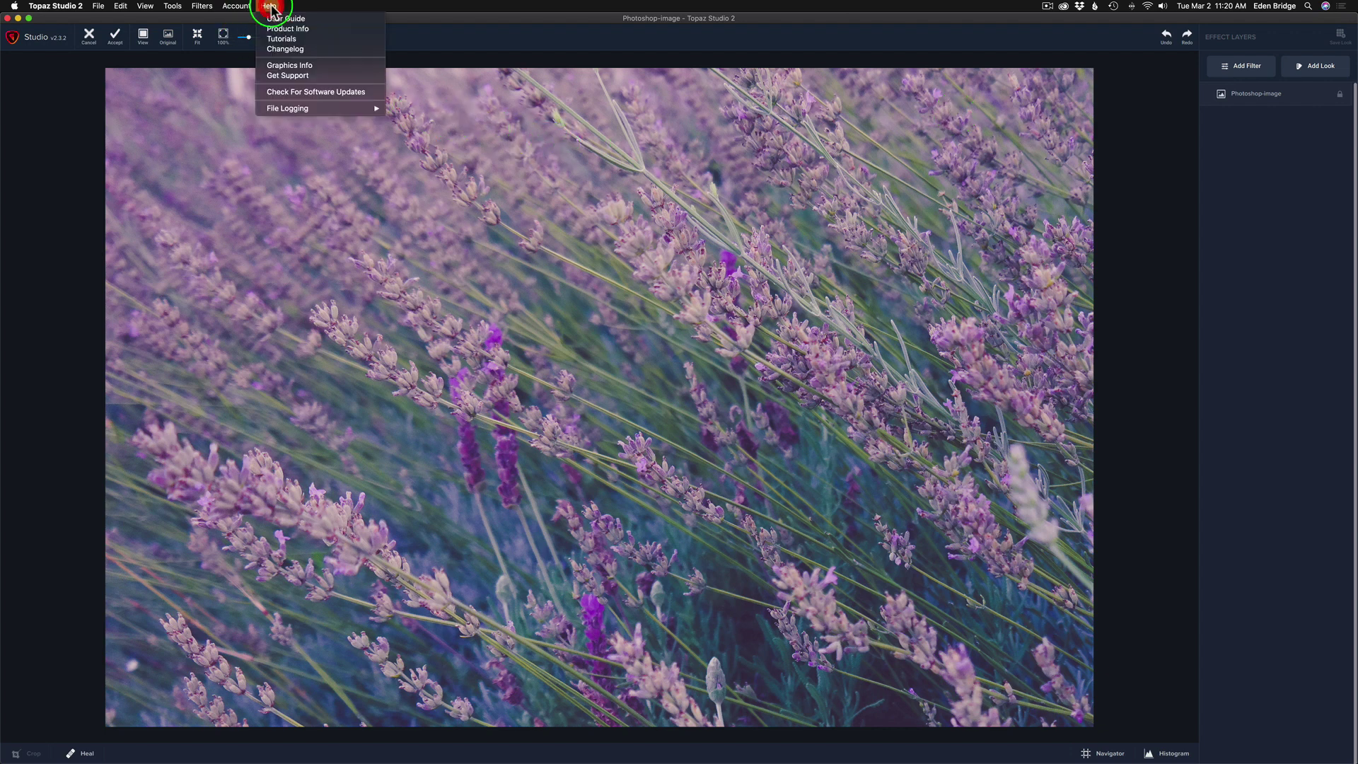
left_click(286, 49)
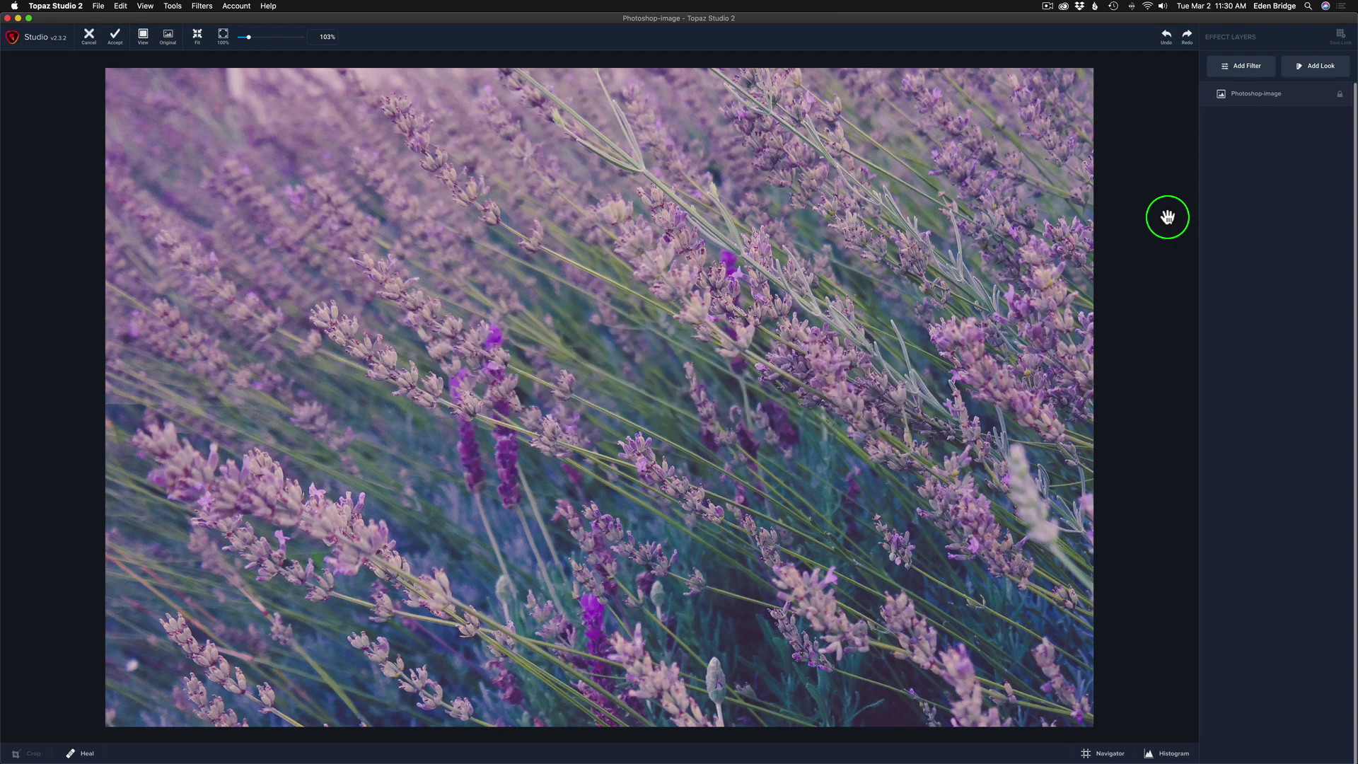
Display the image histogram and add a Basic Adjustment filter to the lavender photo
left_click(1173, 754)
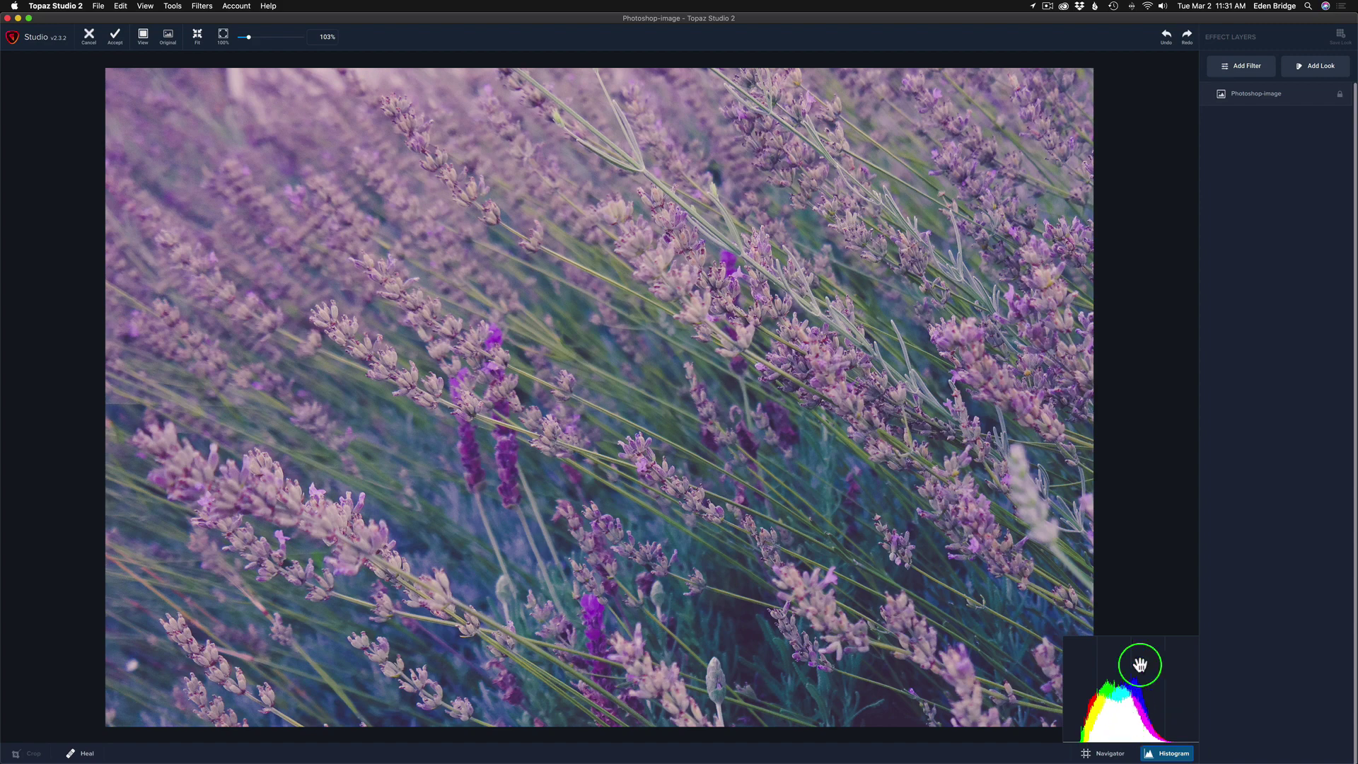
left_click(1243, 70)
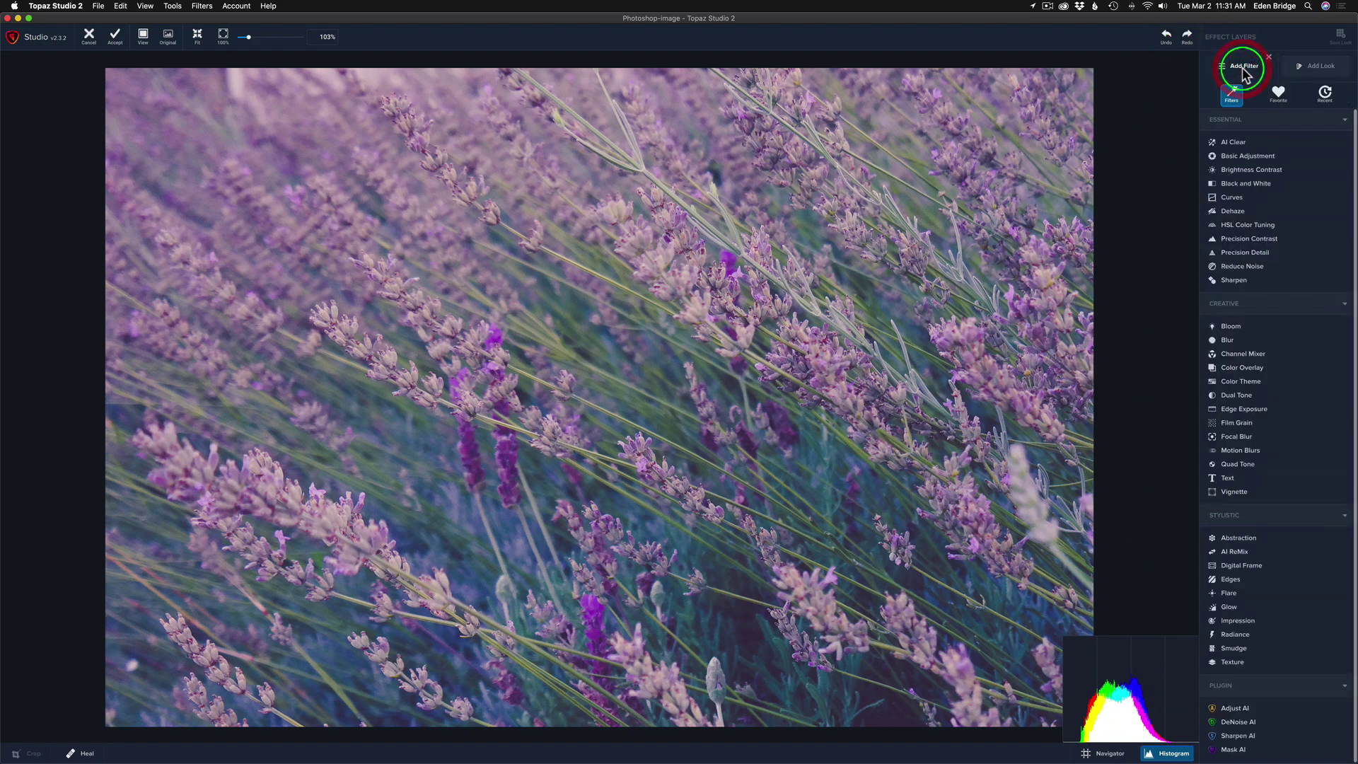
left_click(1263, 158)
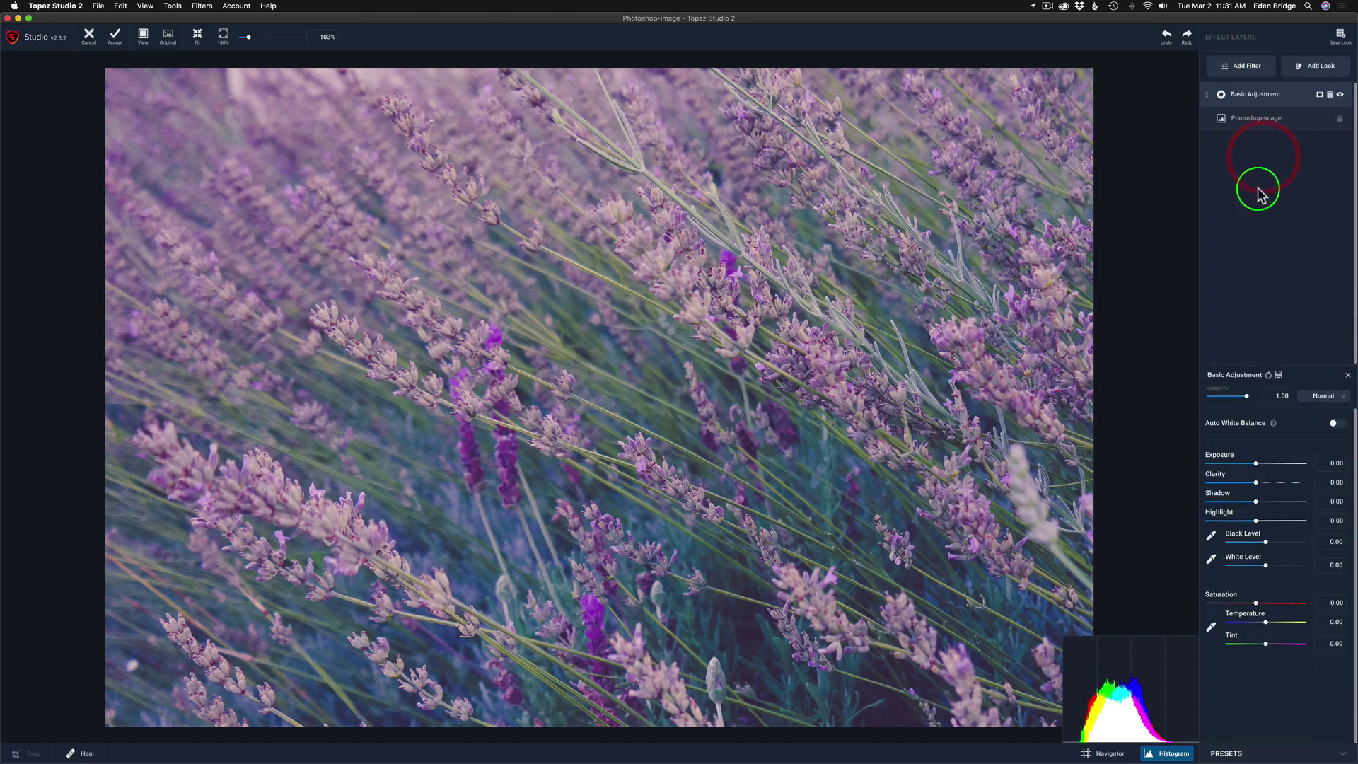
Lower the Basic Adjustment filter's exposure to -0.07
left_click_drag(1256, 466, 1251, 468)
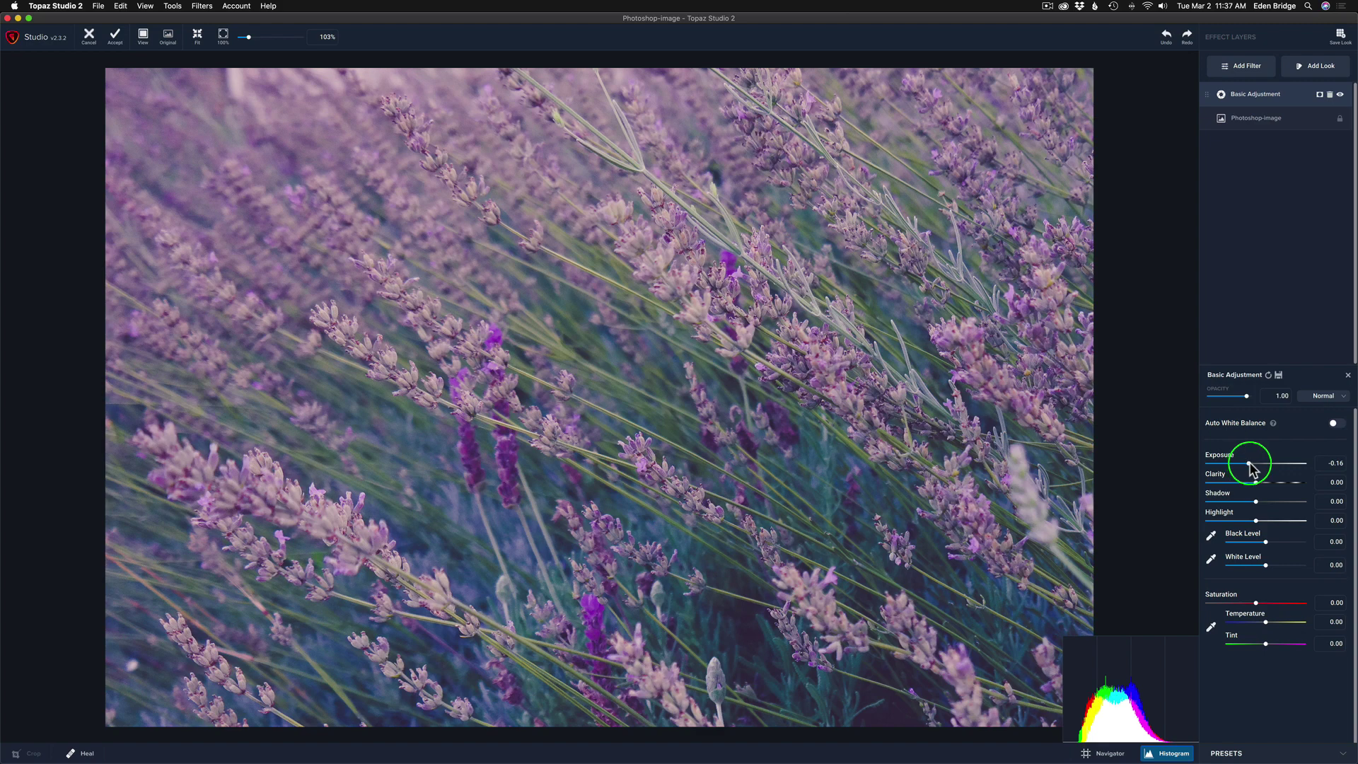
mouse_move(1249, 464)
left_mouse_down()
mouse_move(1261, 463)
mouse_move(1249, 465)
left_mouse_up()
left_click_drag(1250, 467, 1252, 470)
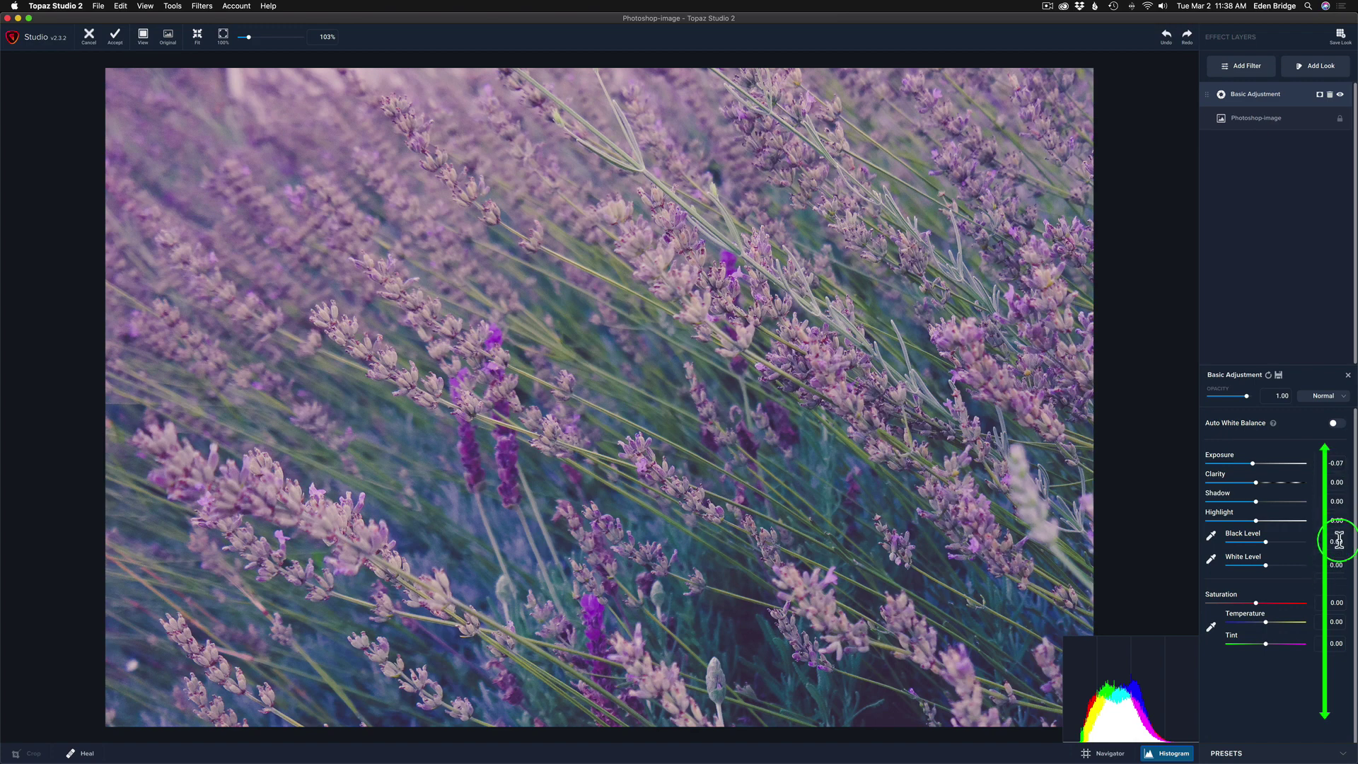
left_click(1337, 475)
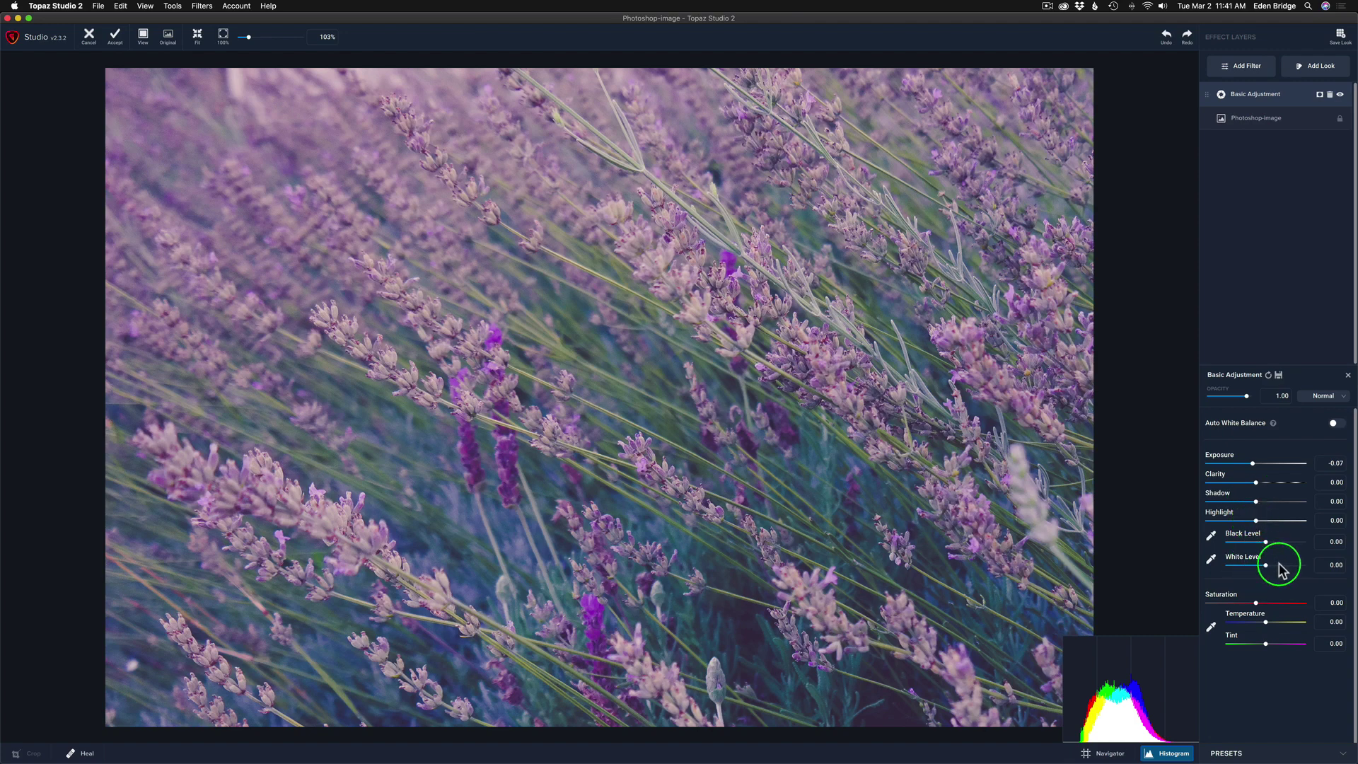
Try lowering the Basic Adjustment white level to -0.51, and return it to 0.00
scroll(1283, 566, "down", 10)
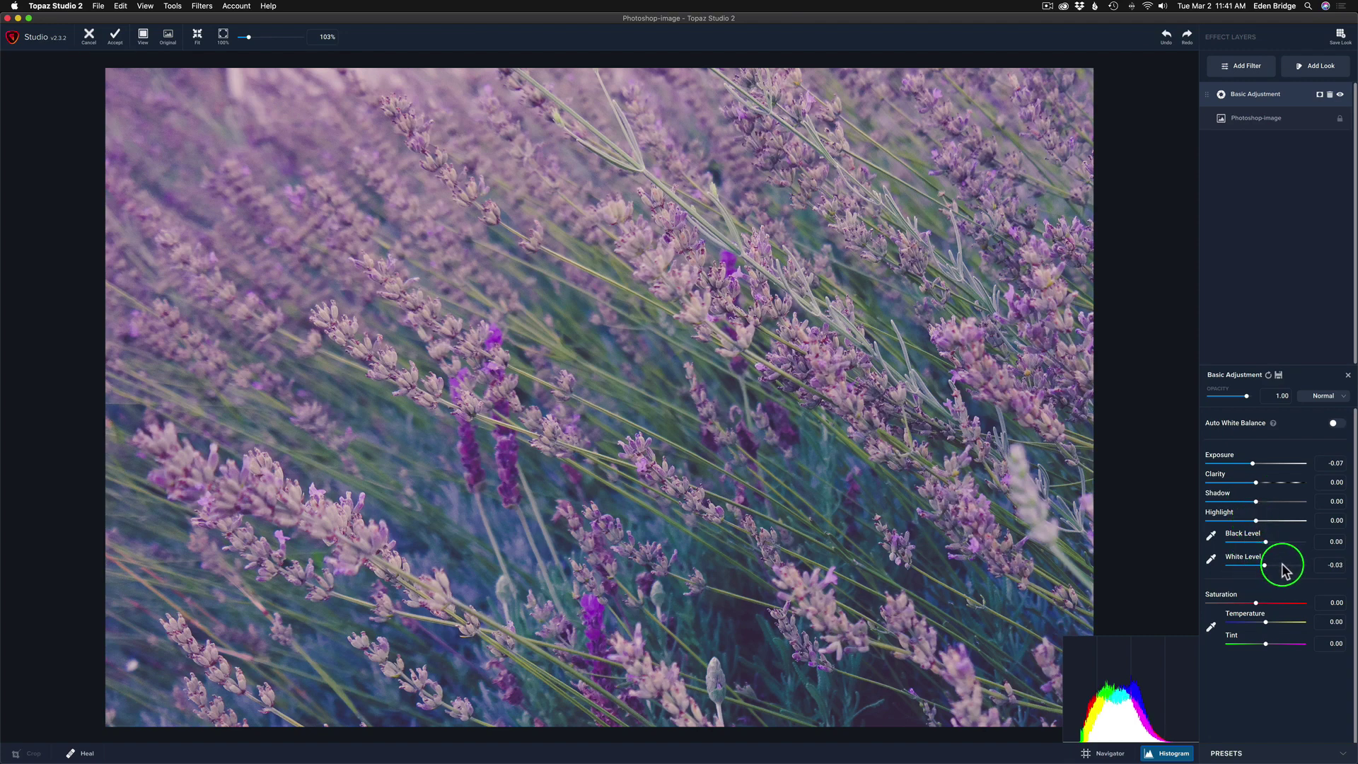
scroll(1284, 570, "down", 1)
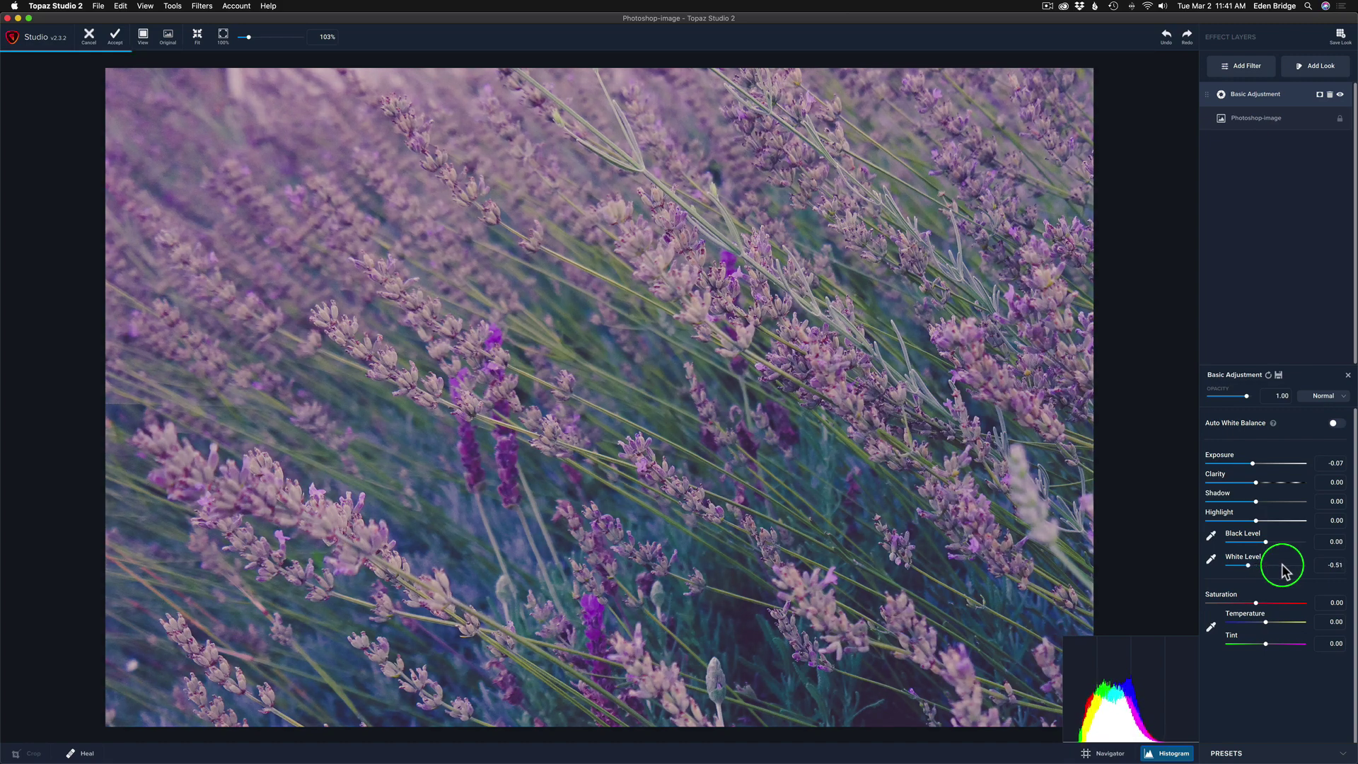
scroll(1283, 569, "up", 7)
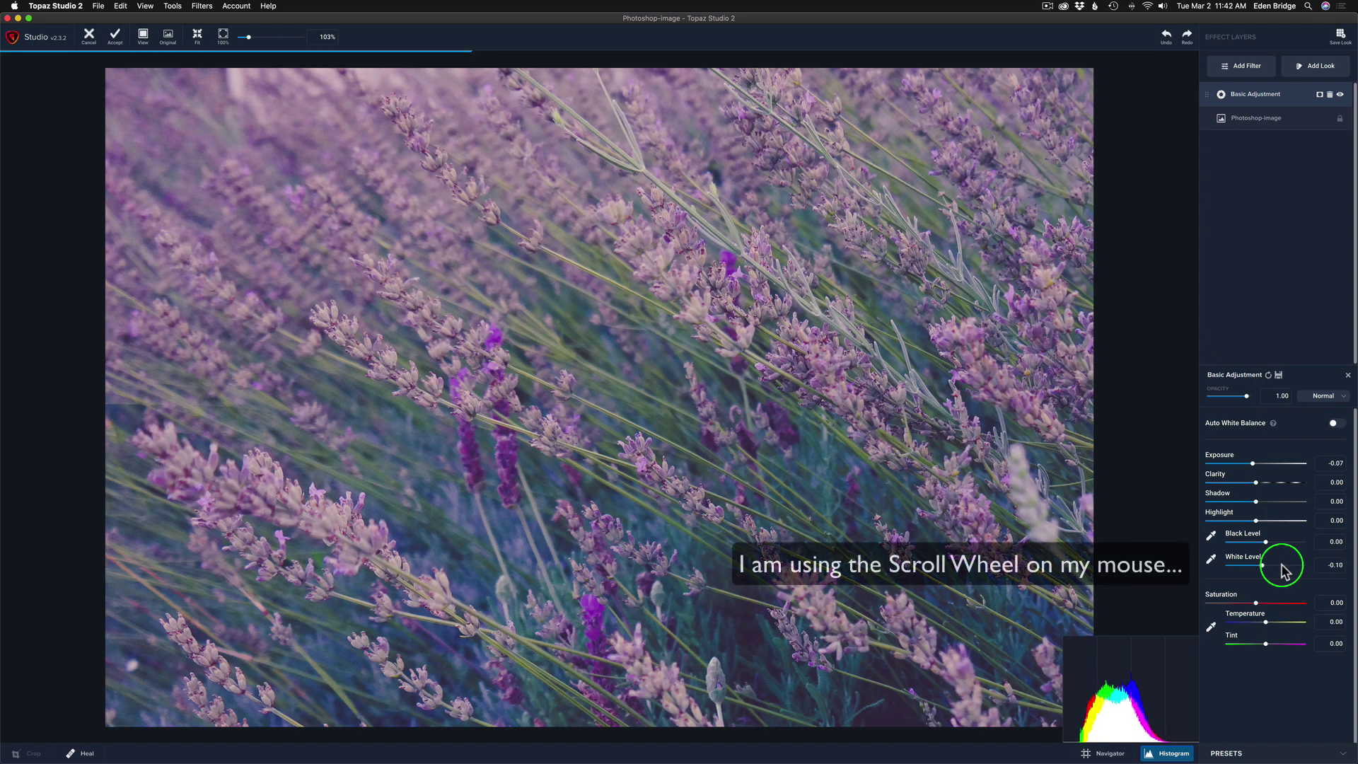
scroll(1283, 569, "up", 4)
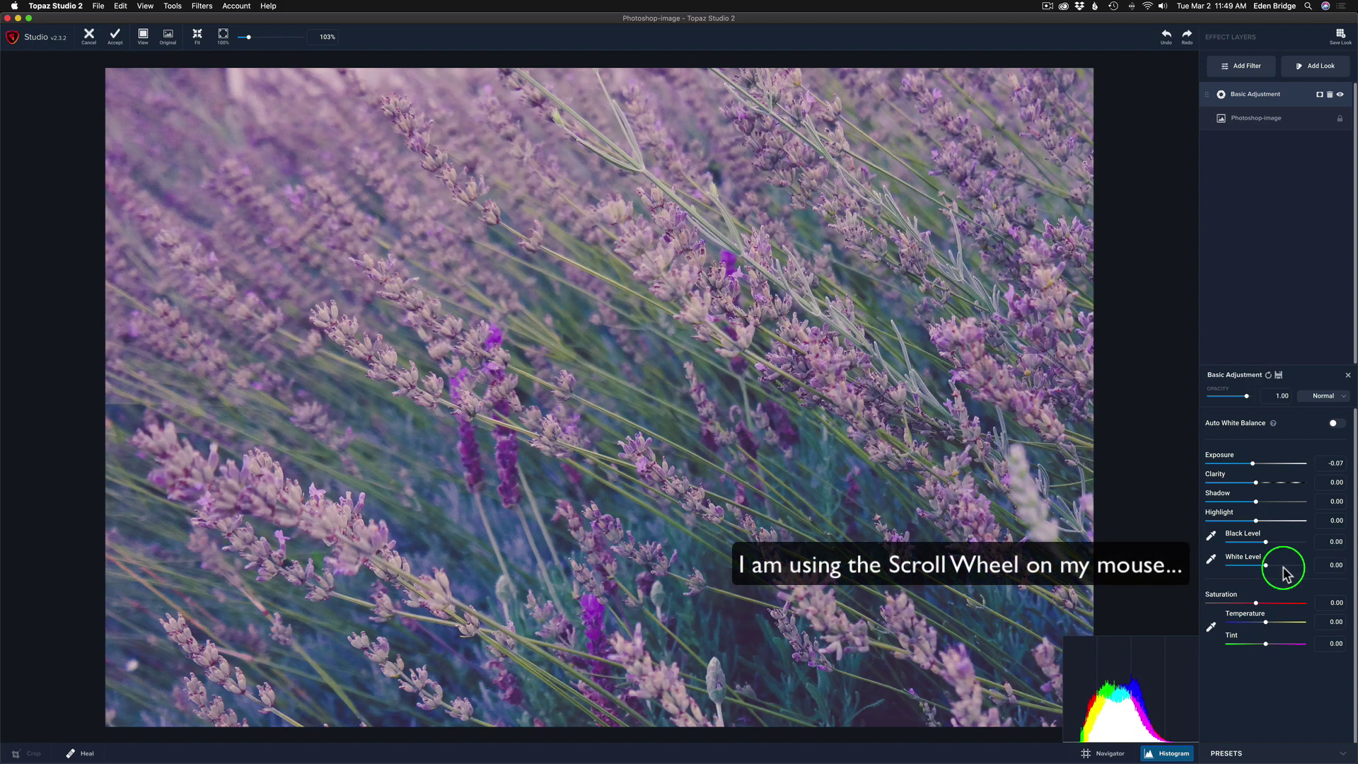
Add a Texture filter above the Basic Adjustment and look through the categories in the Texture Manager
left_click(1251, 68)
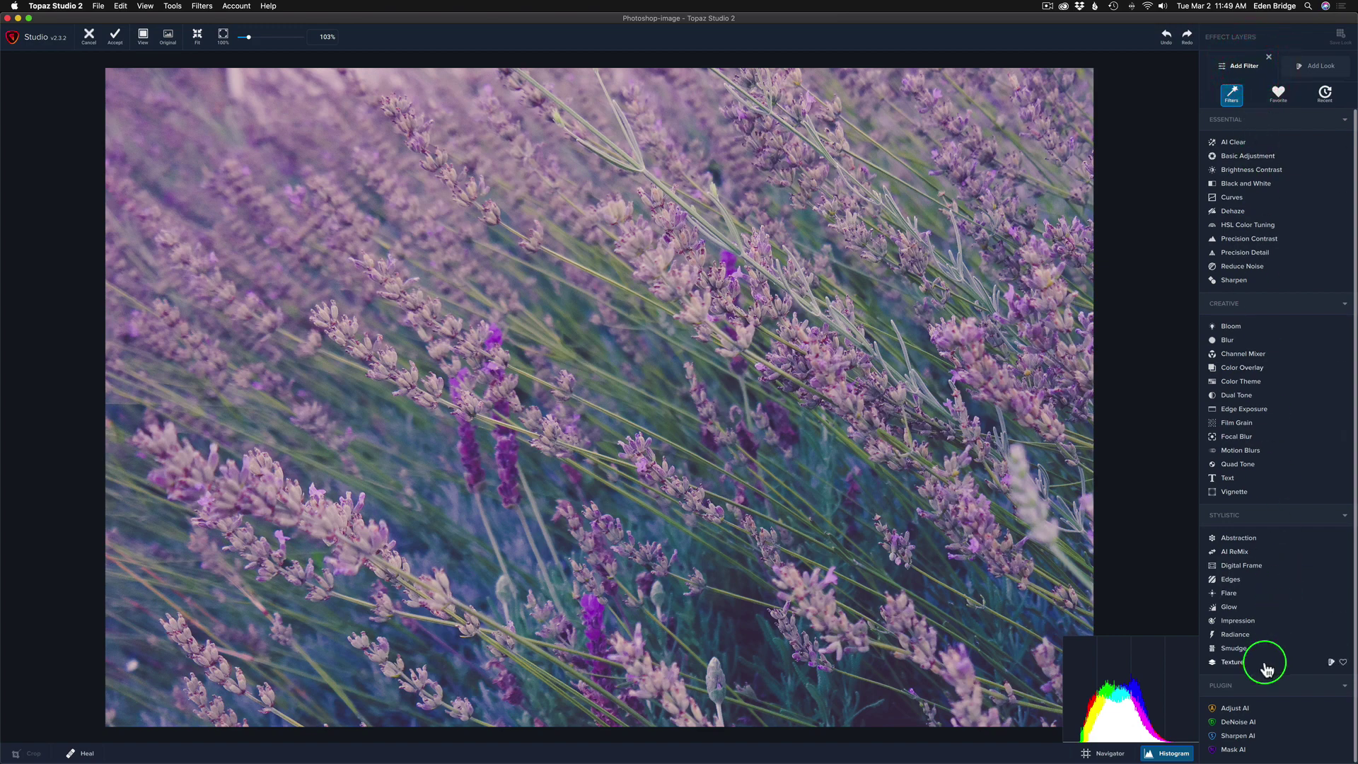
left_click(1234, 662)
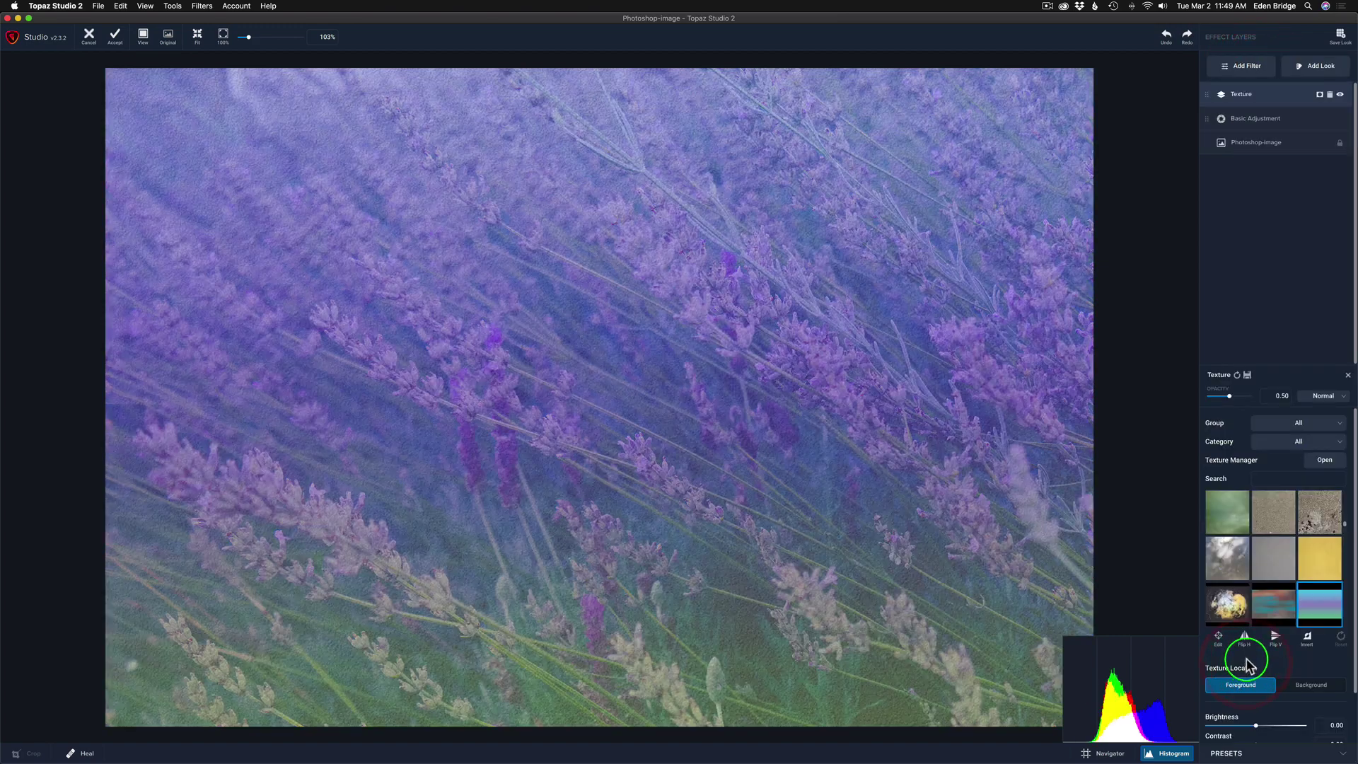
left_click(1325, 465)
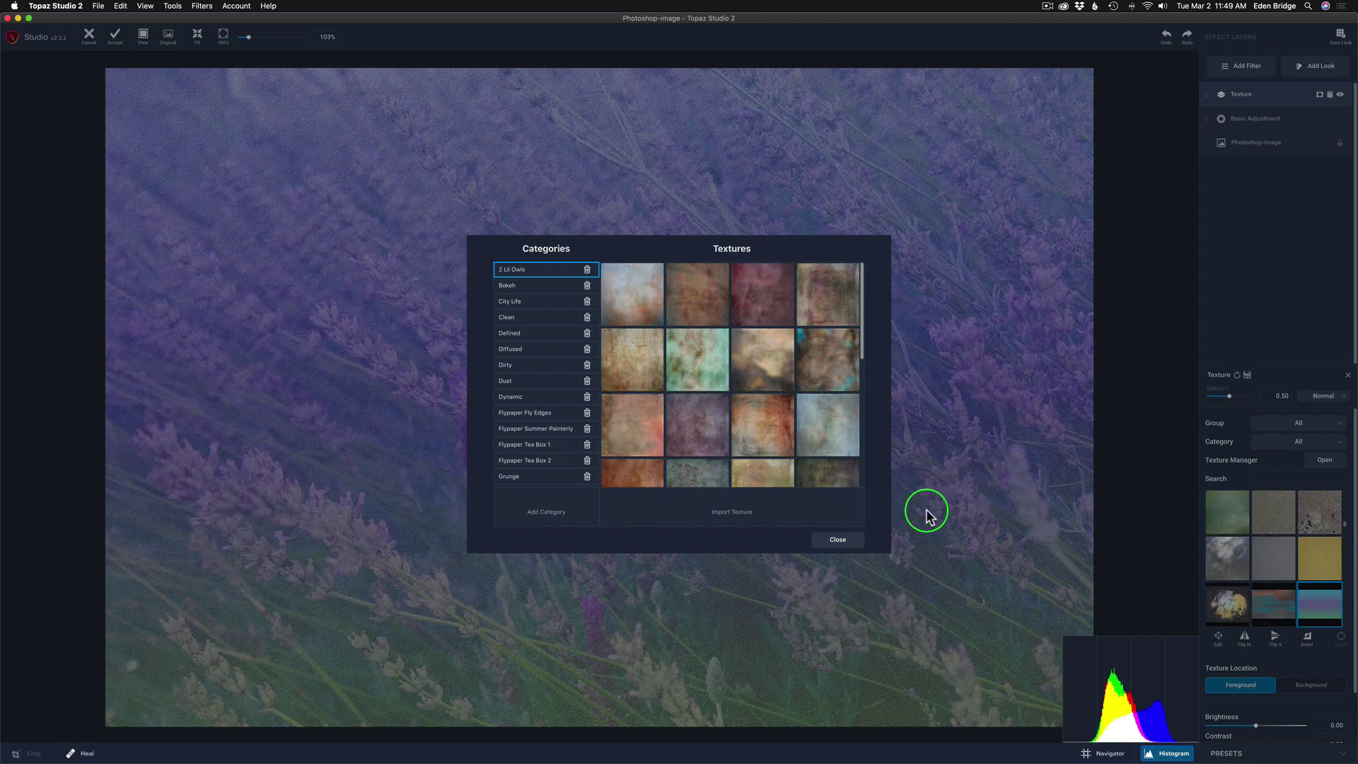
left_click(843, 541)
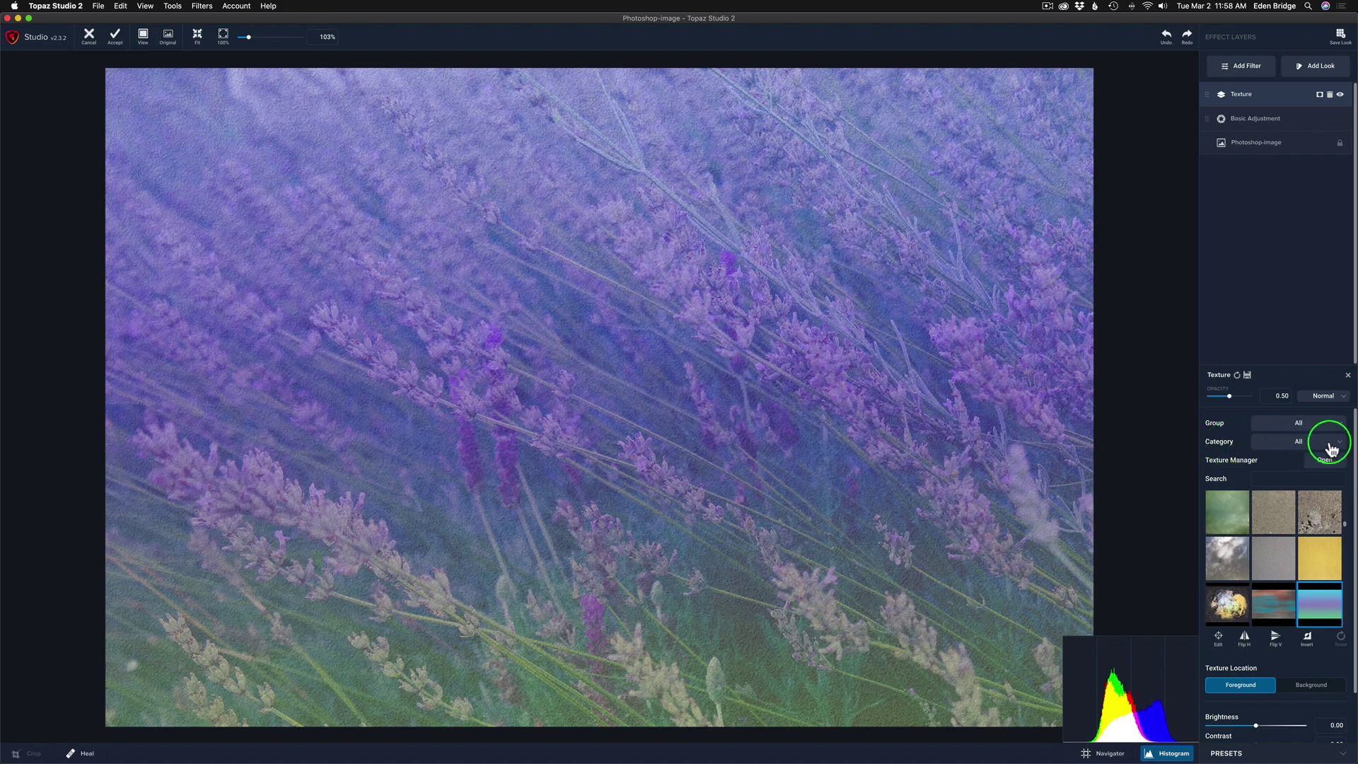
Limit the textures to the Flypaper Tea Box 1 category and apply its golden-brown texture
left_click(1334, 444)
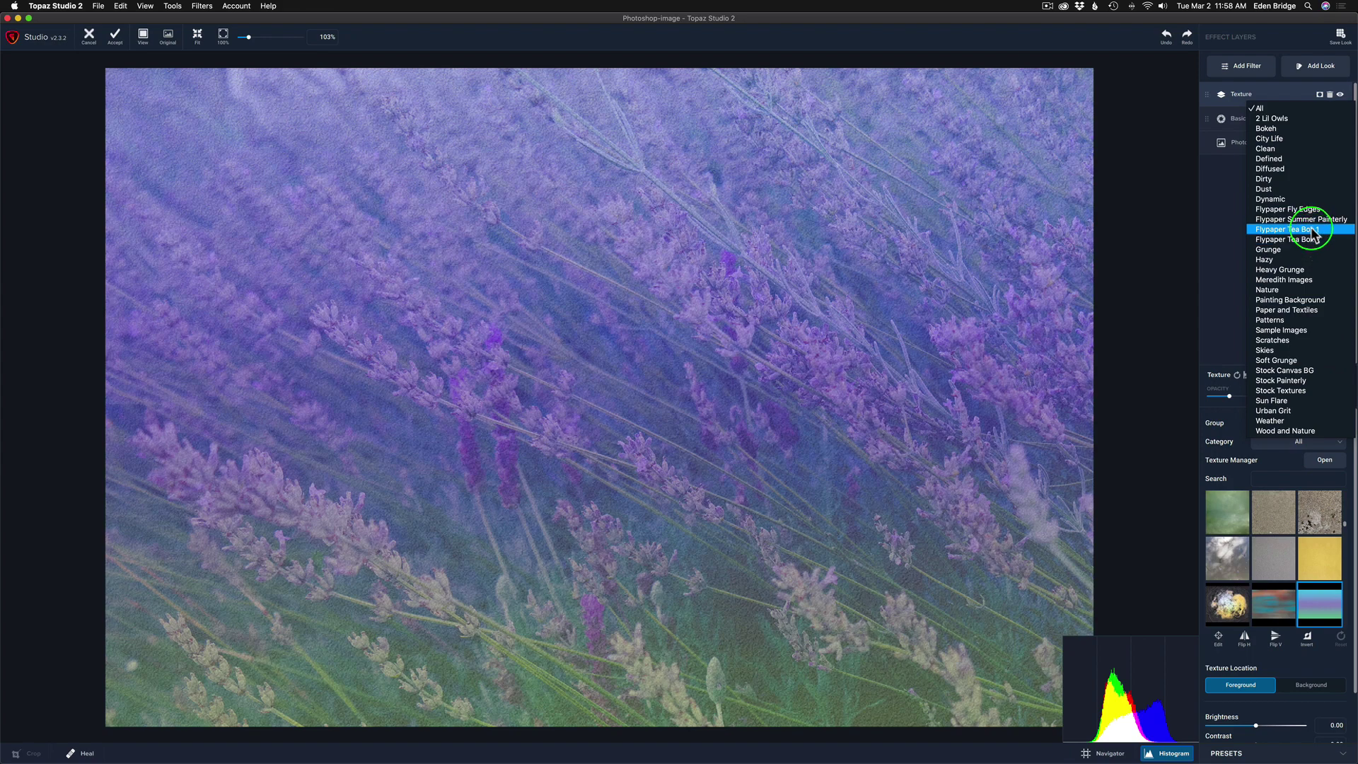
left_click(1311, 229)
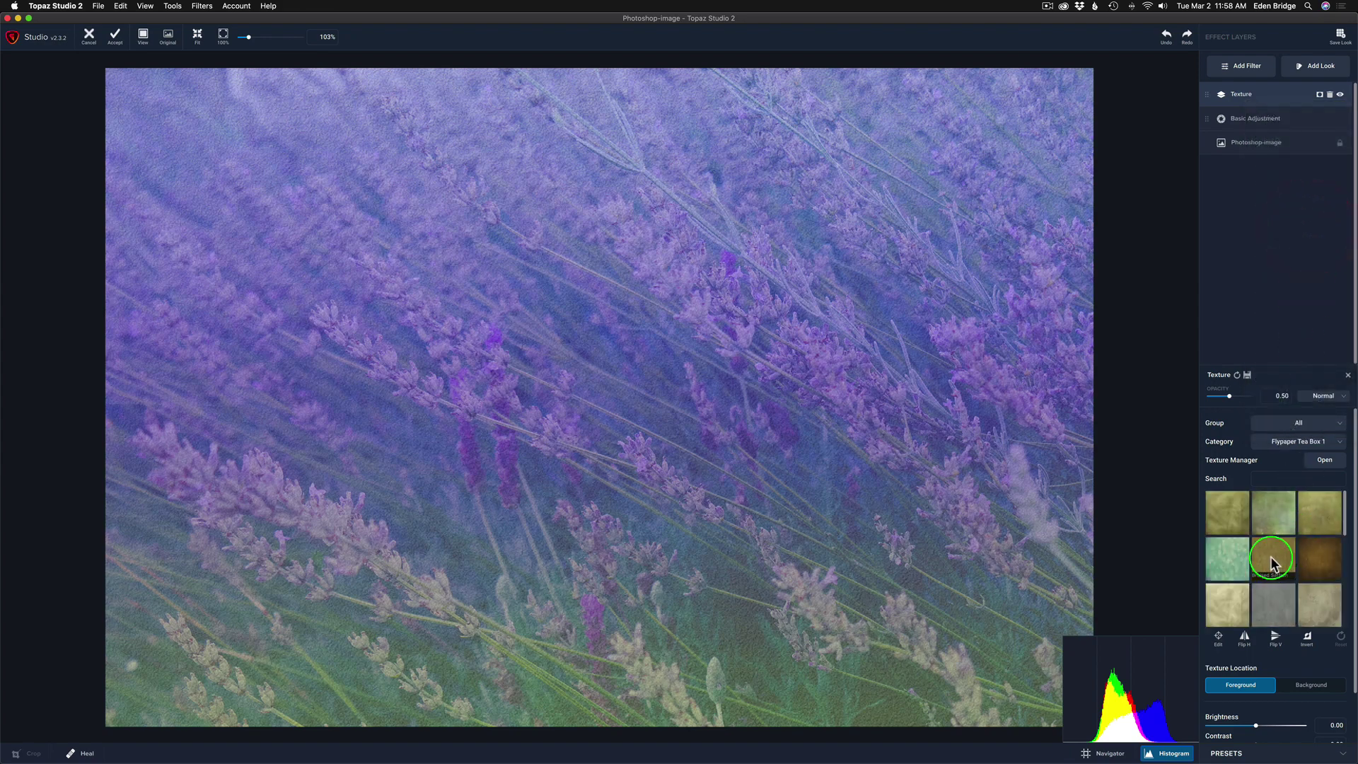
left_click(1270, 556)
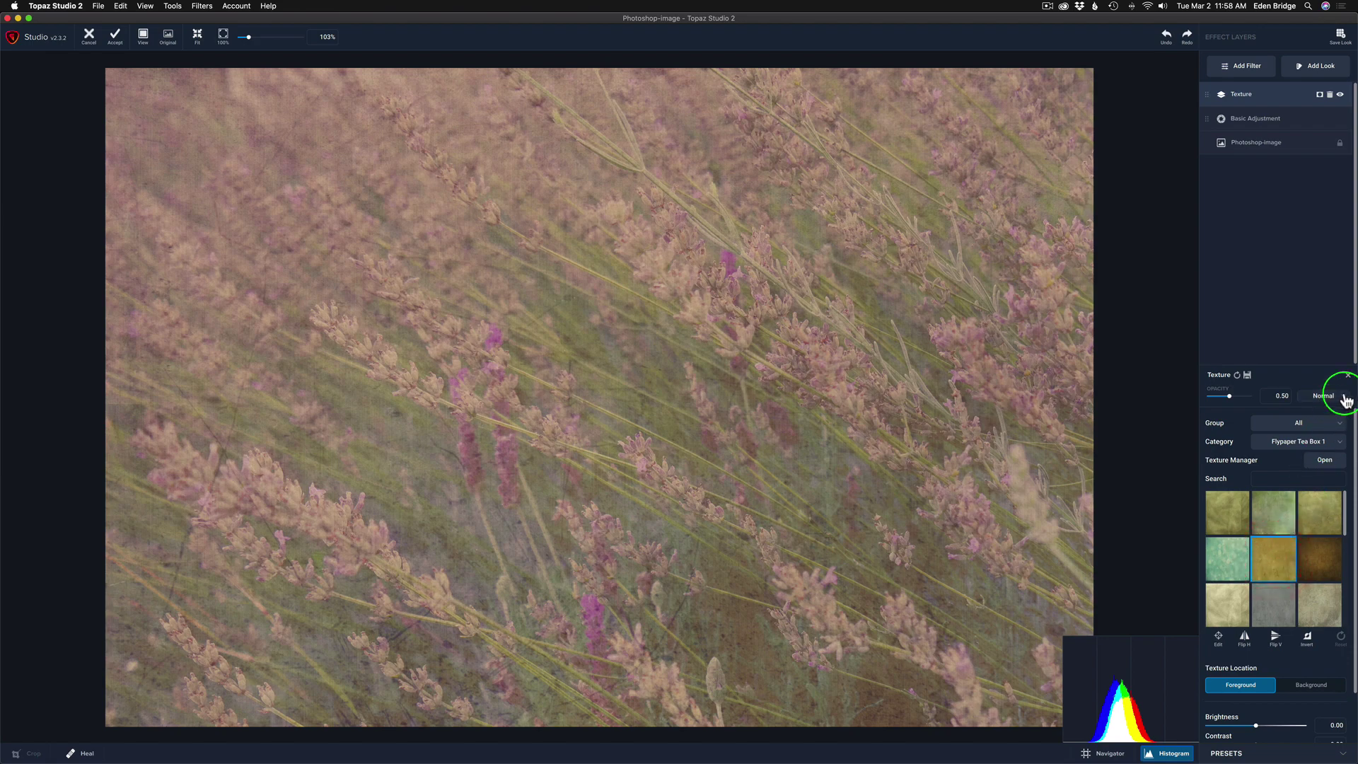
Set the texture's blend mode to Overlay and its opacity to 0.62
left_click(1346, 400)
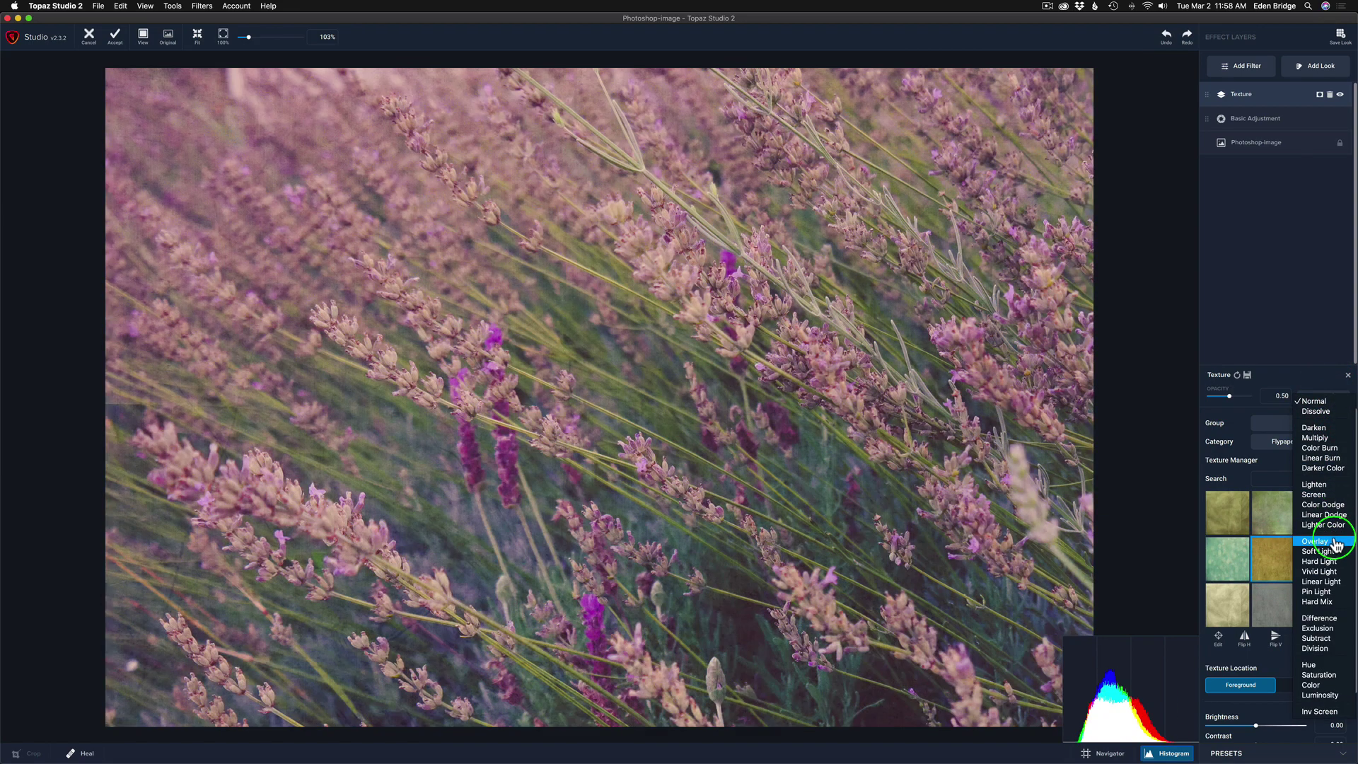
left_click(1334, 542)
mouse_move(1228, 396)
left_mouse_down()
mouse_move(1248, 401)
mouse_move(1233, 400)
left_mouse_up()
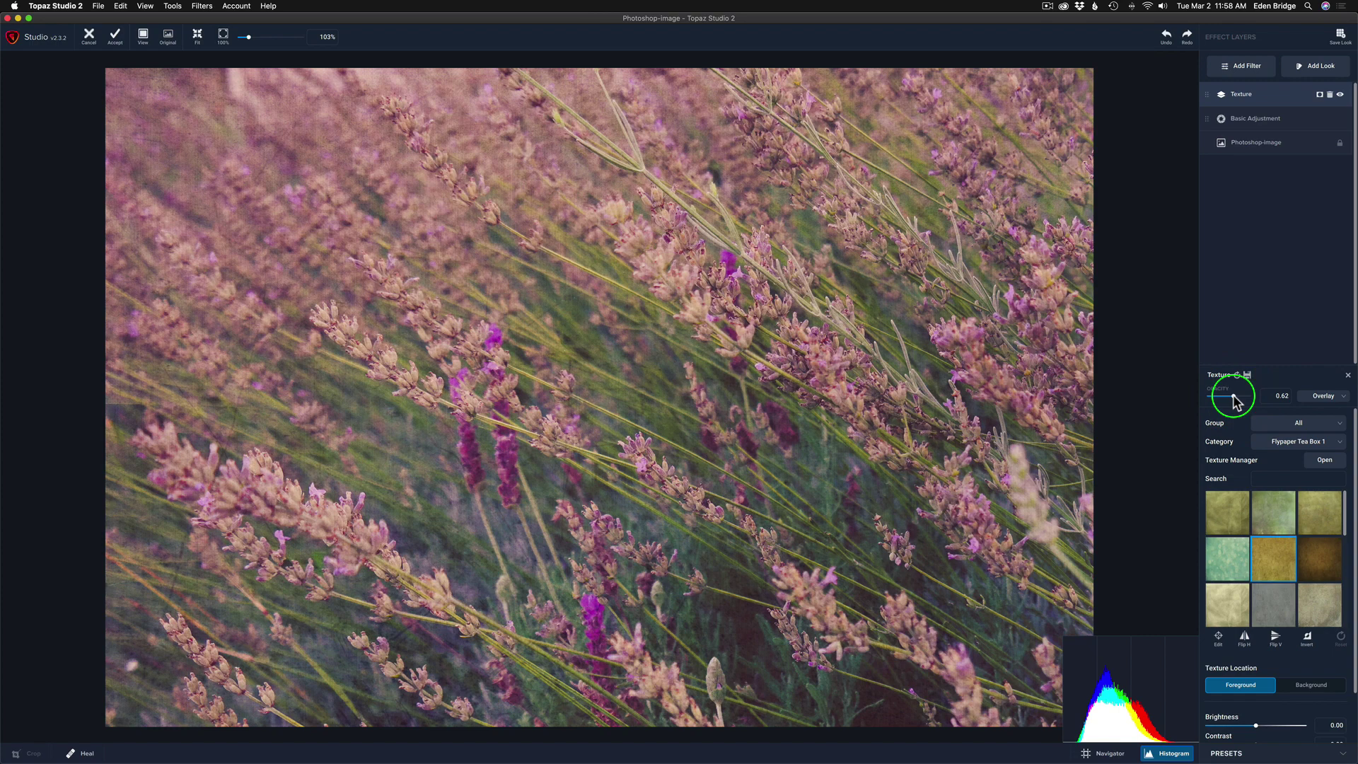
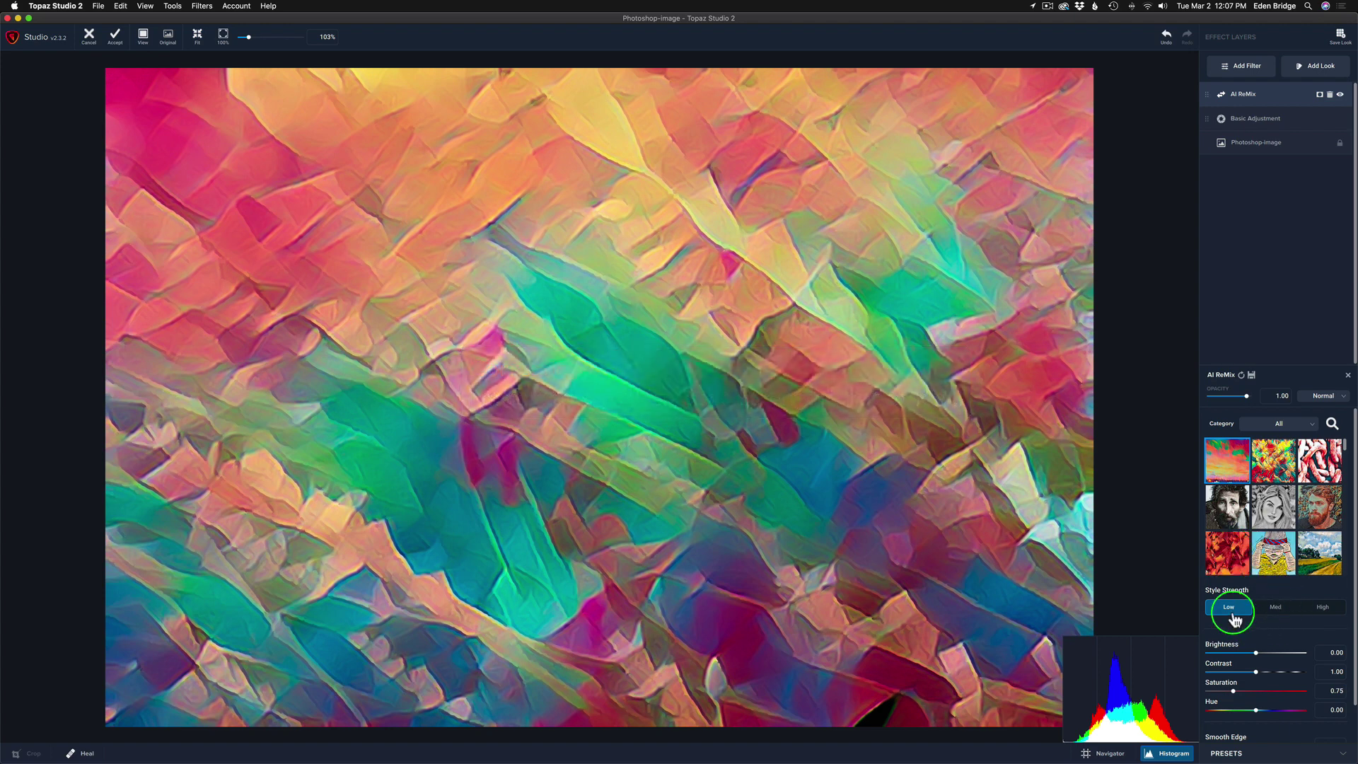
Apply the red-bearded portrait style in AI ReMix with High style strength and an opacity of 0.67
left_click(1281, 461)
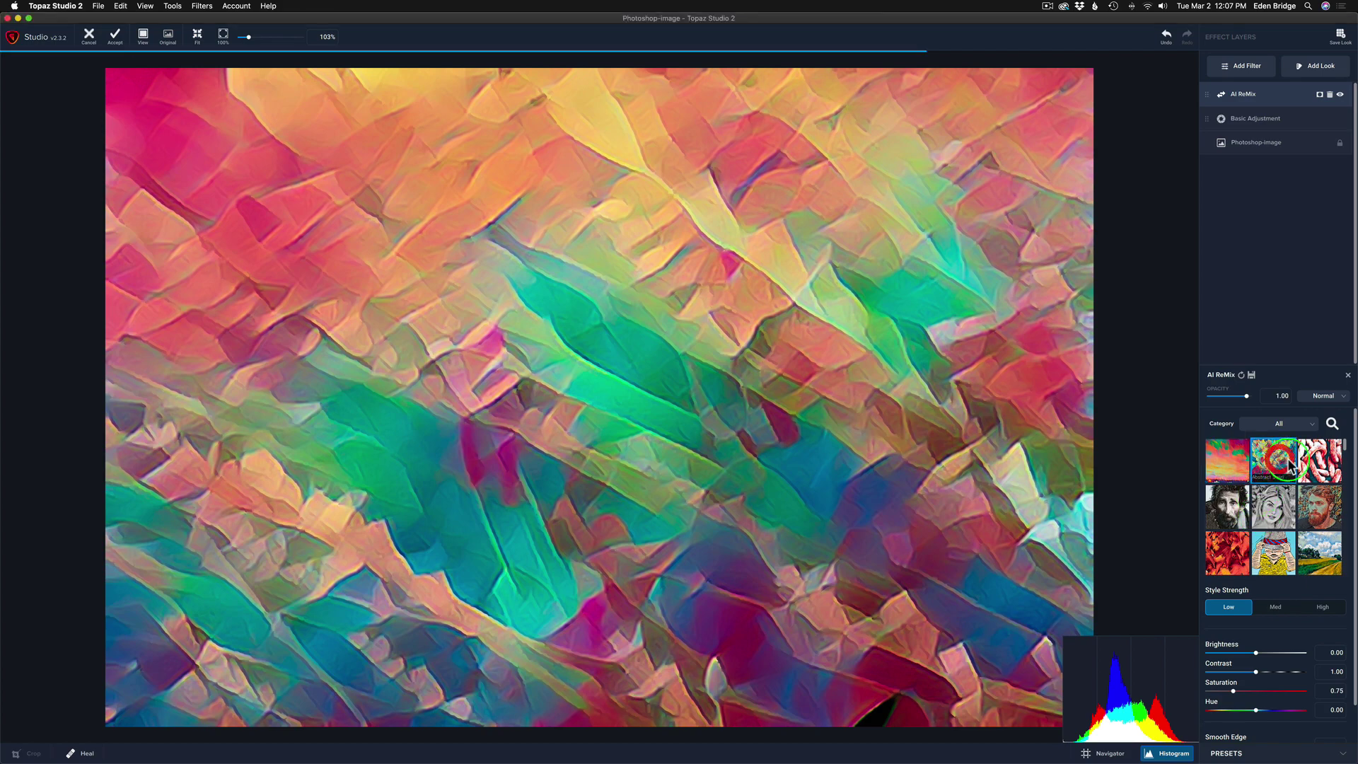
left_click(1321, 504)
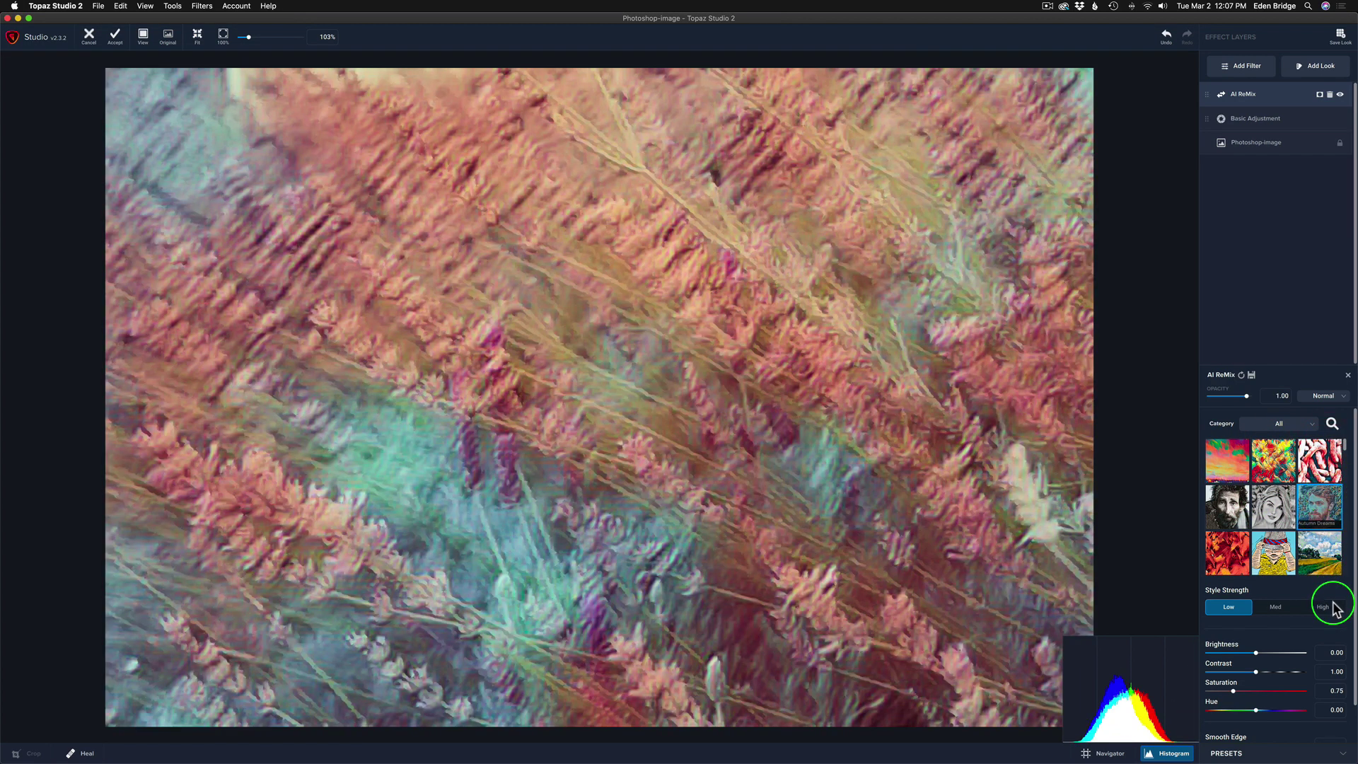
left_click(1332, 609)
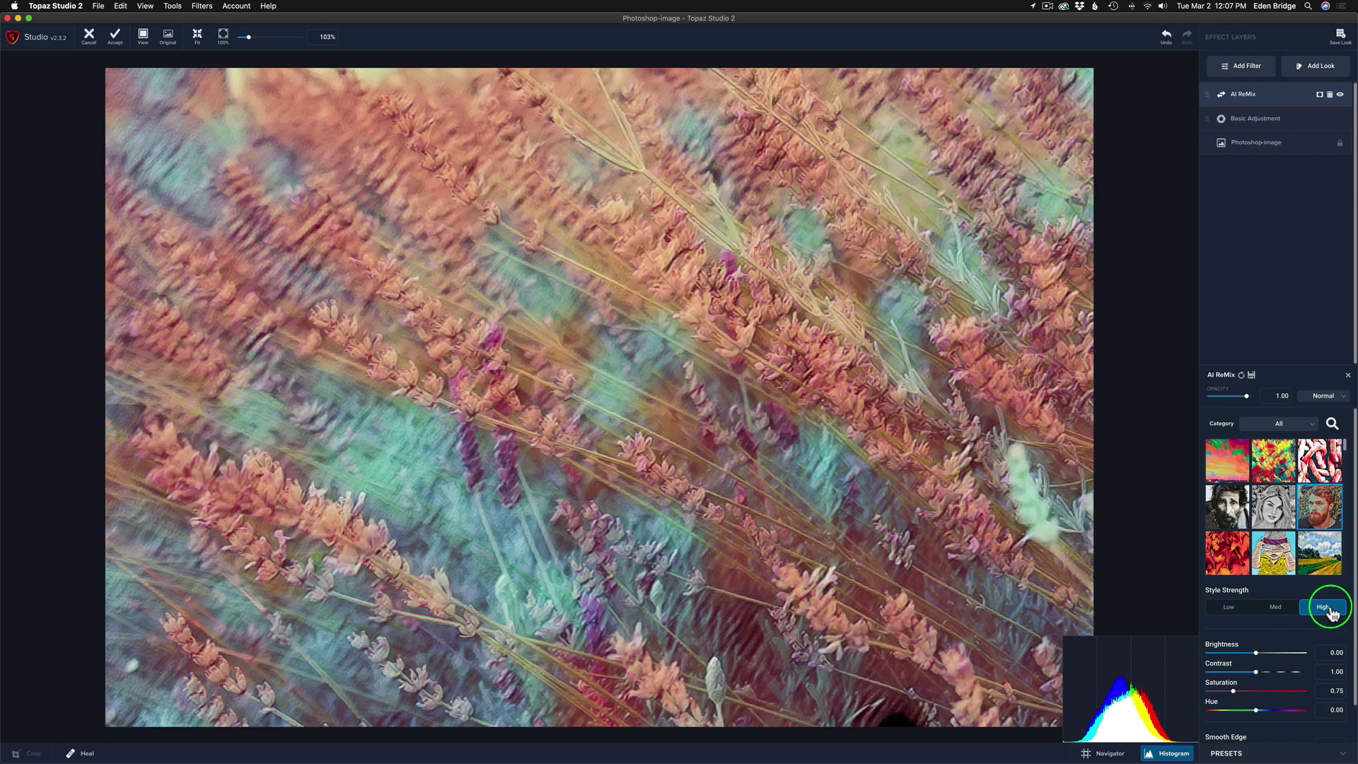
left_click(1230, 609)
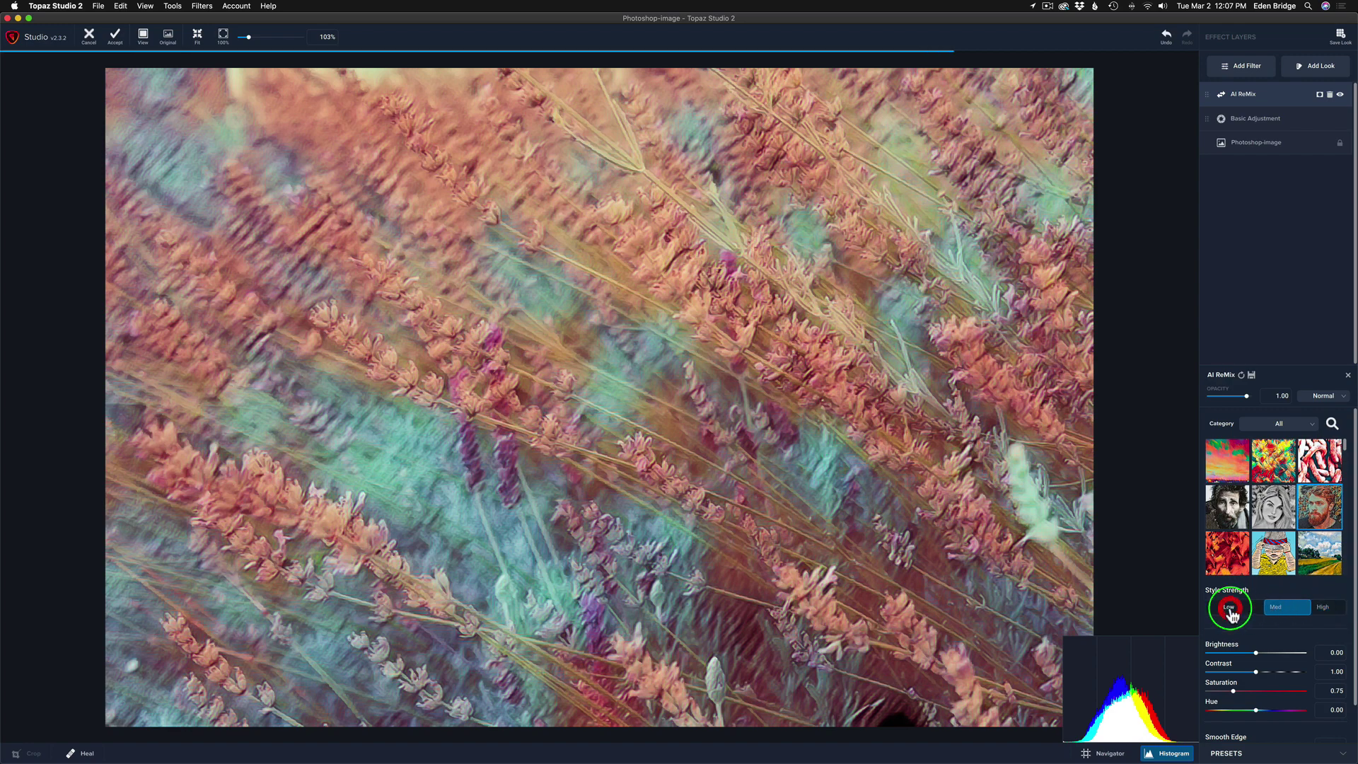
left_click(1324, 607)
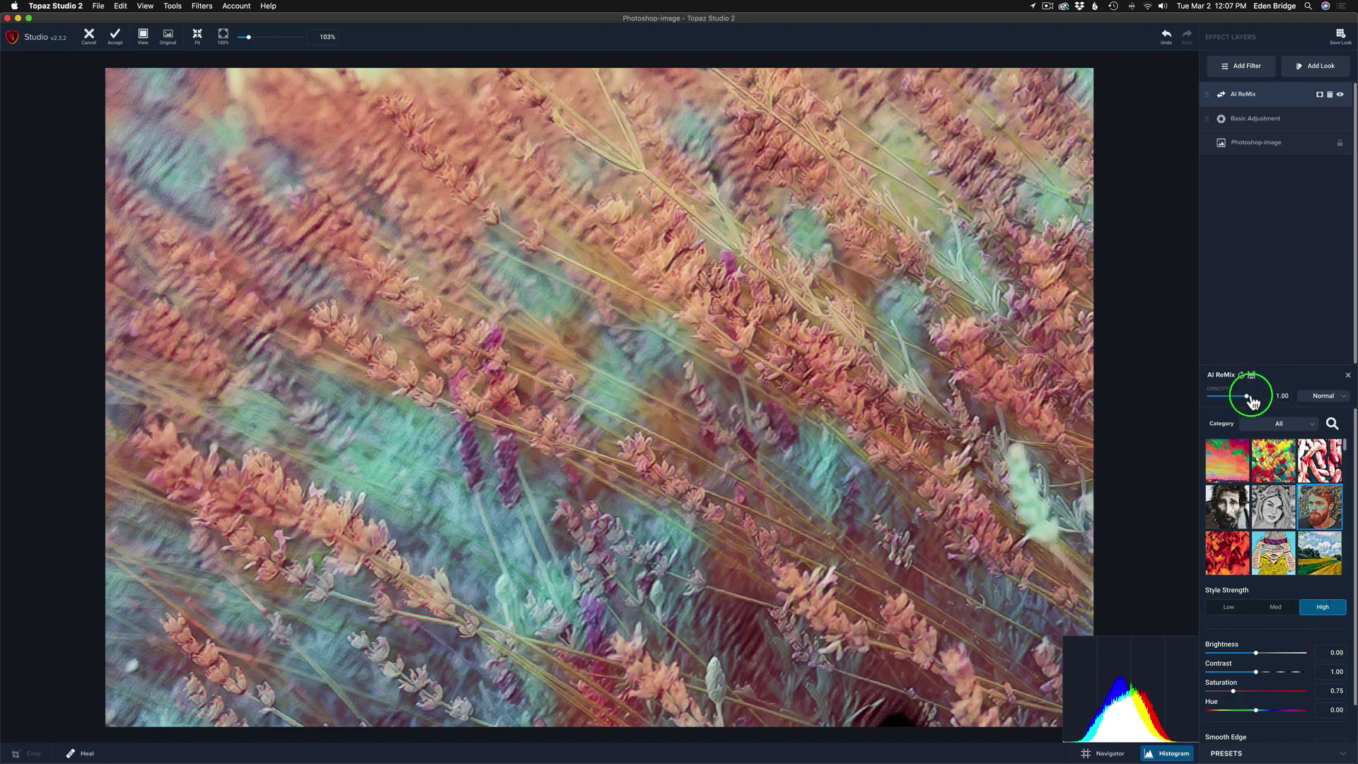
left_click_drag(1249, 402, 1238, 401)
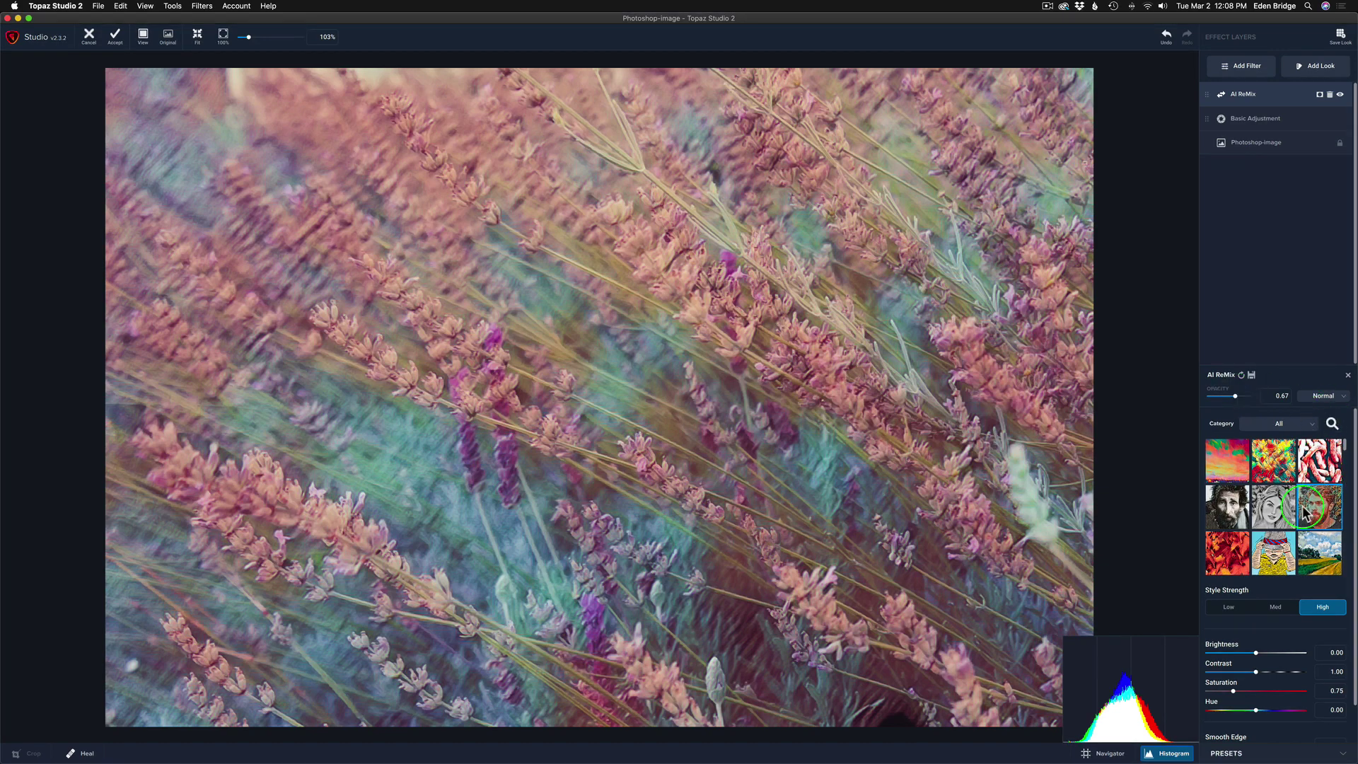
Try several other AI ReMix styles on the photo, including the yellow-sweater, red-leaf, skull-face and pink marbled styles
left_click(1280, 558)
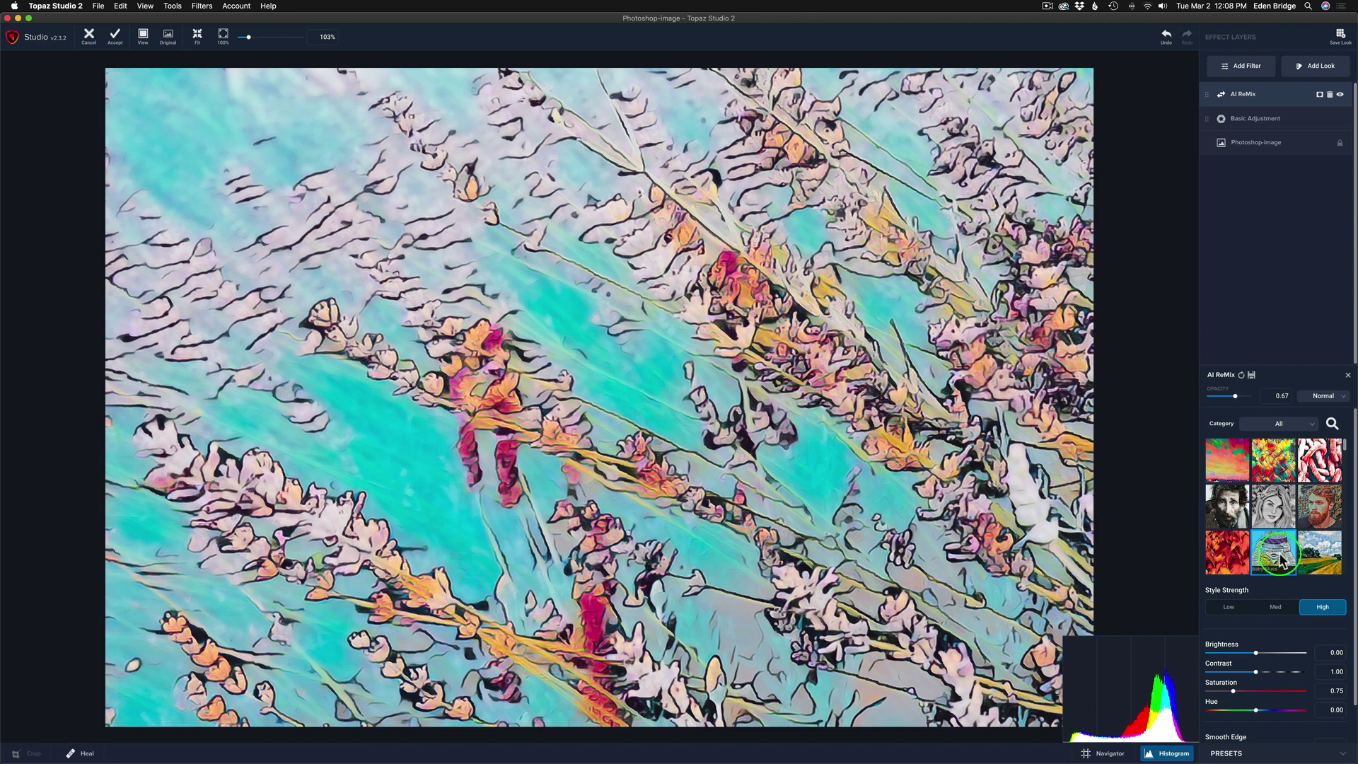
left_click(1232, 557)
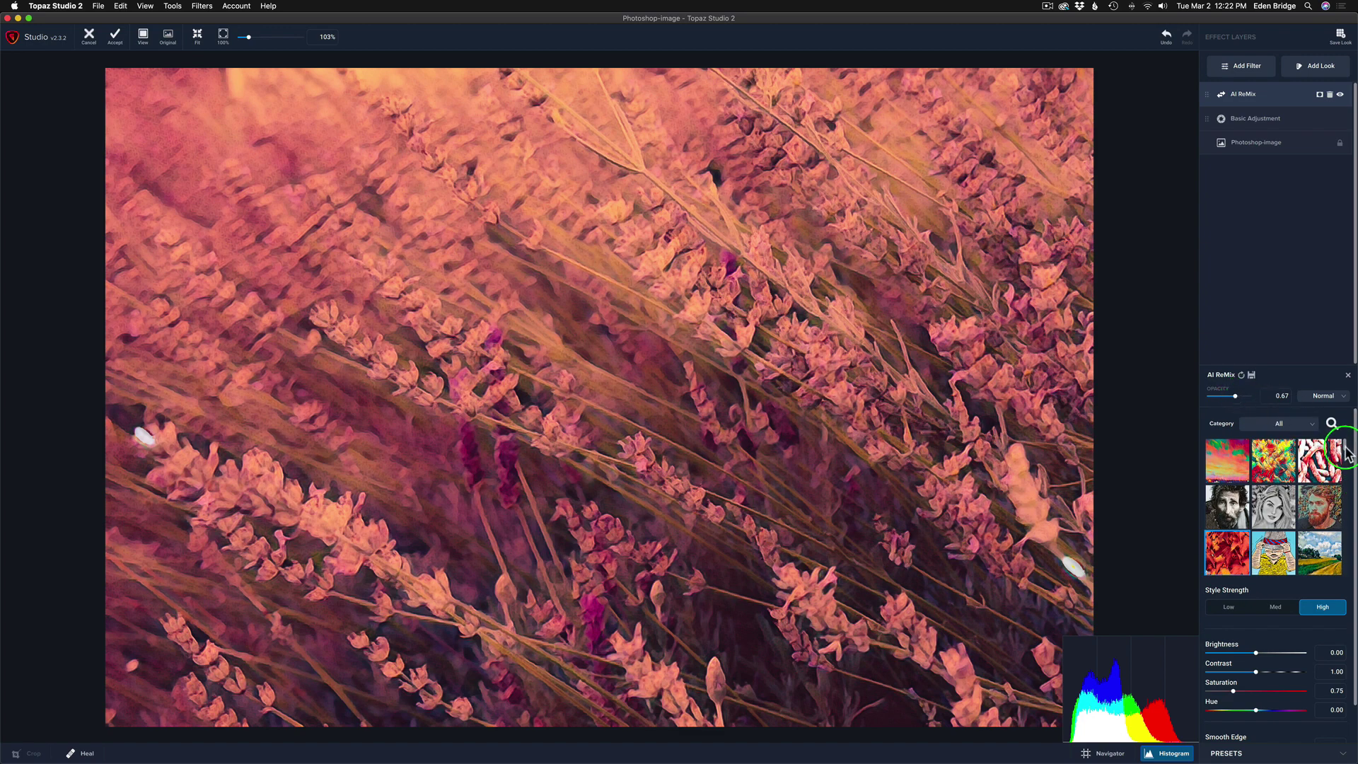
scroll(1343, 487, "down", 3)
left_click(1276, 517)
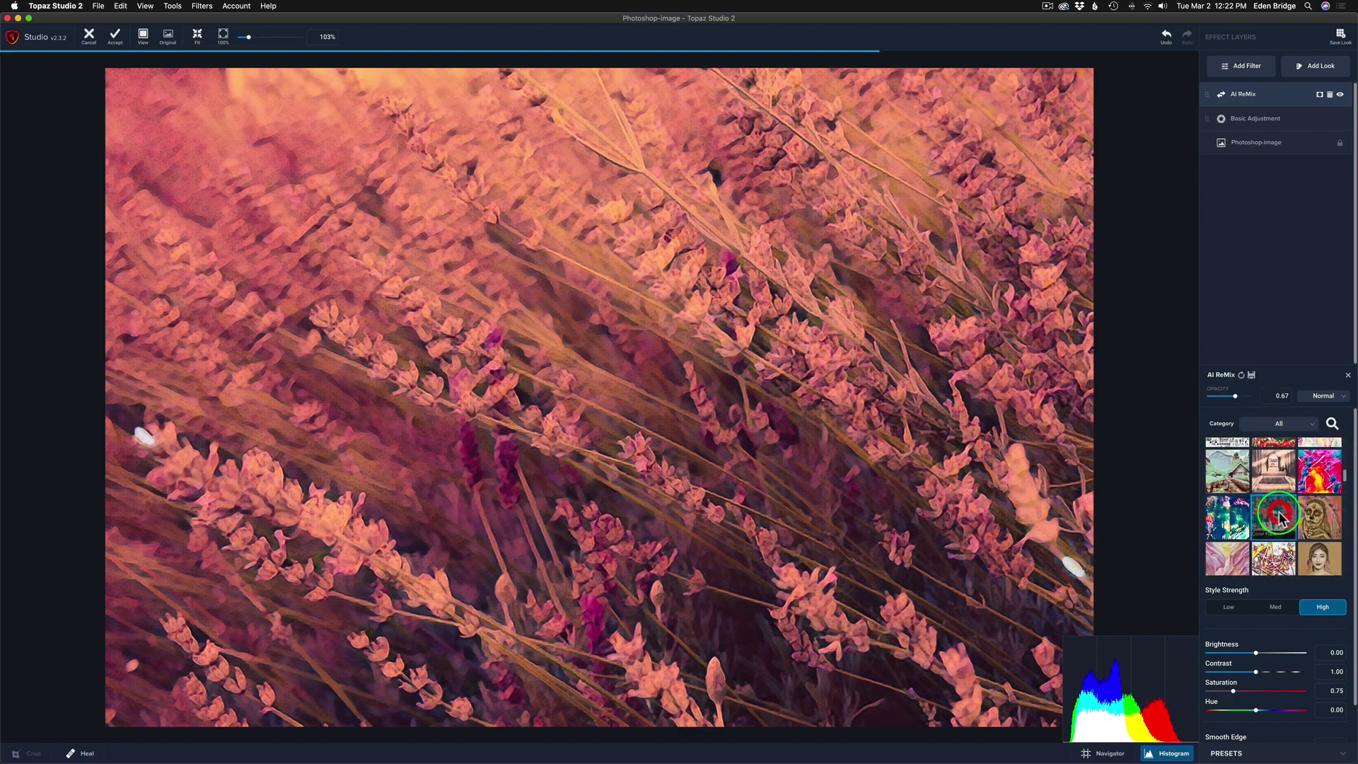
left_click(1322, 518)
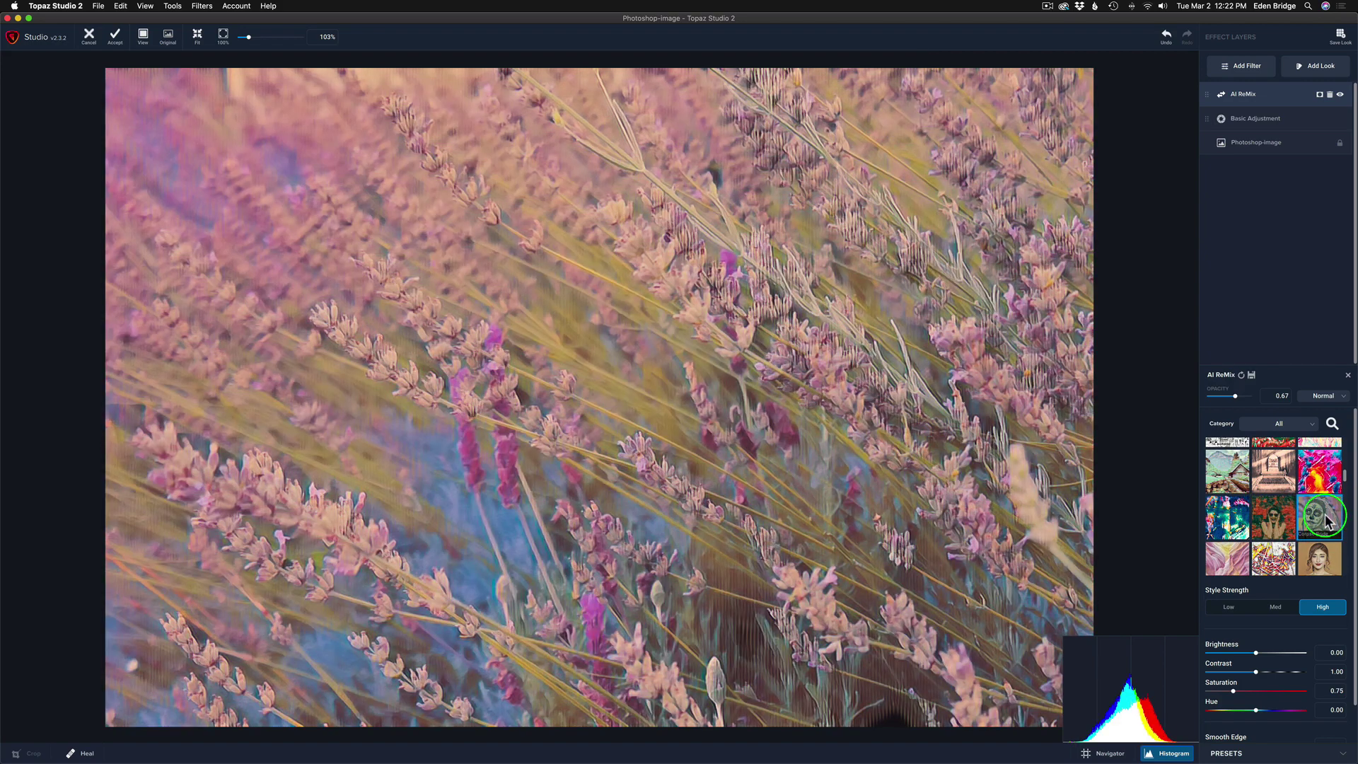
left_click(1223, 568)
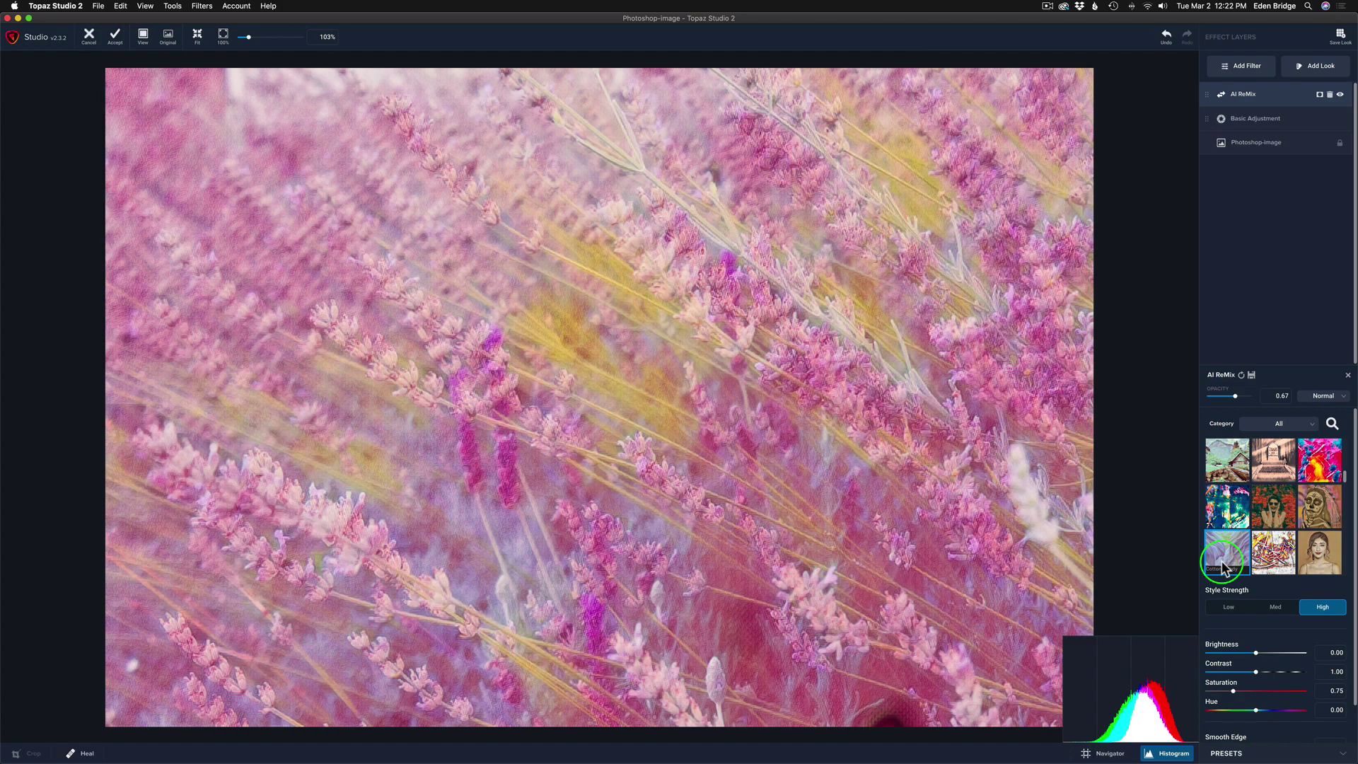
Apply the multicoloured doodle style in AI ReMix and reduce its opacity to 0.27
left_click(1273, 553)
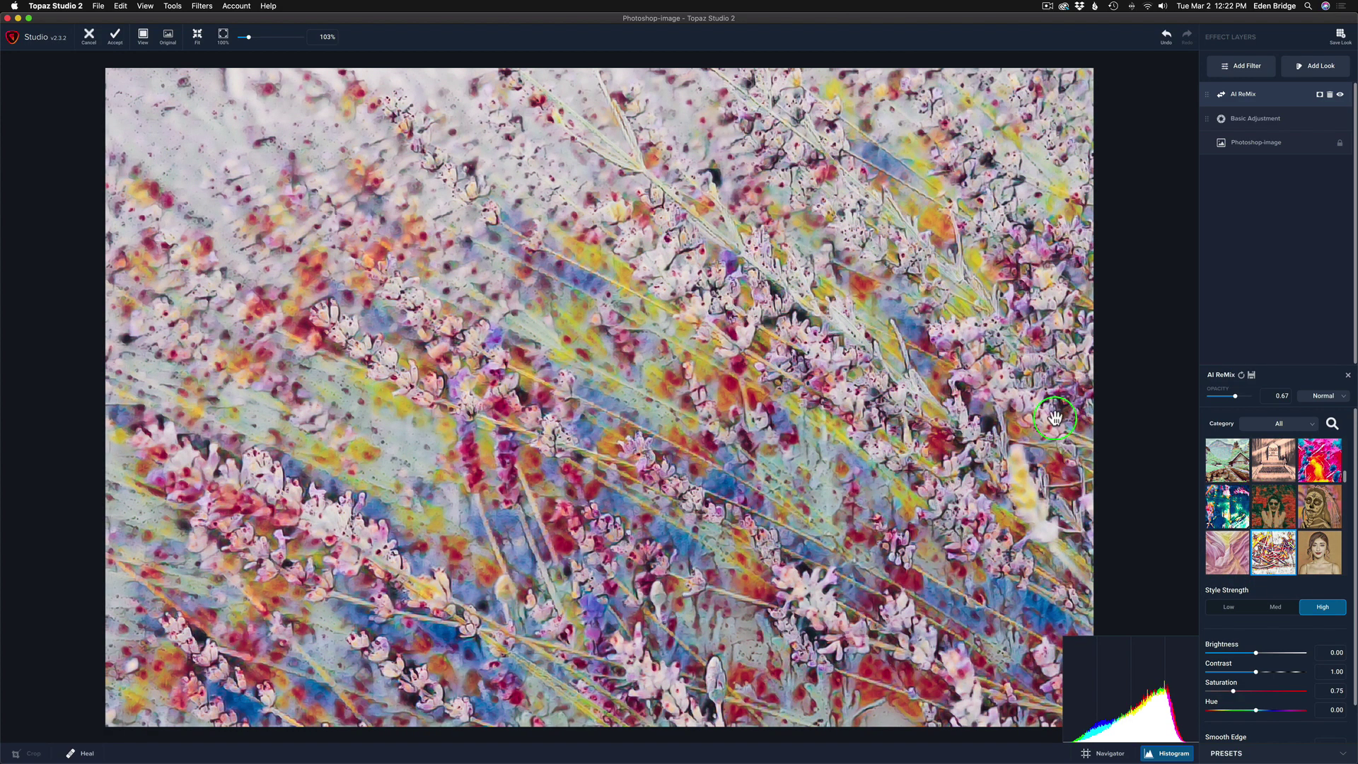
left_click_drag(1235, 396, 1223, 400)
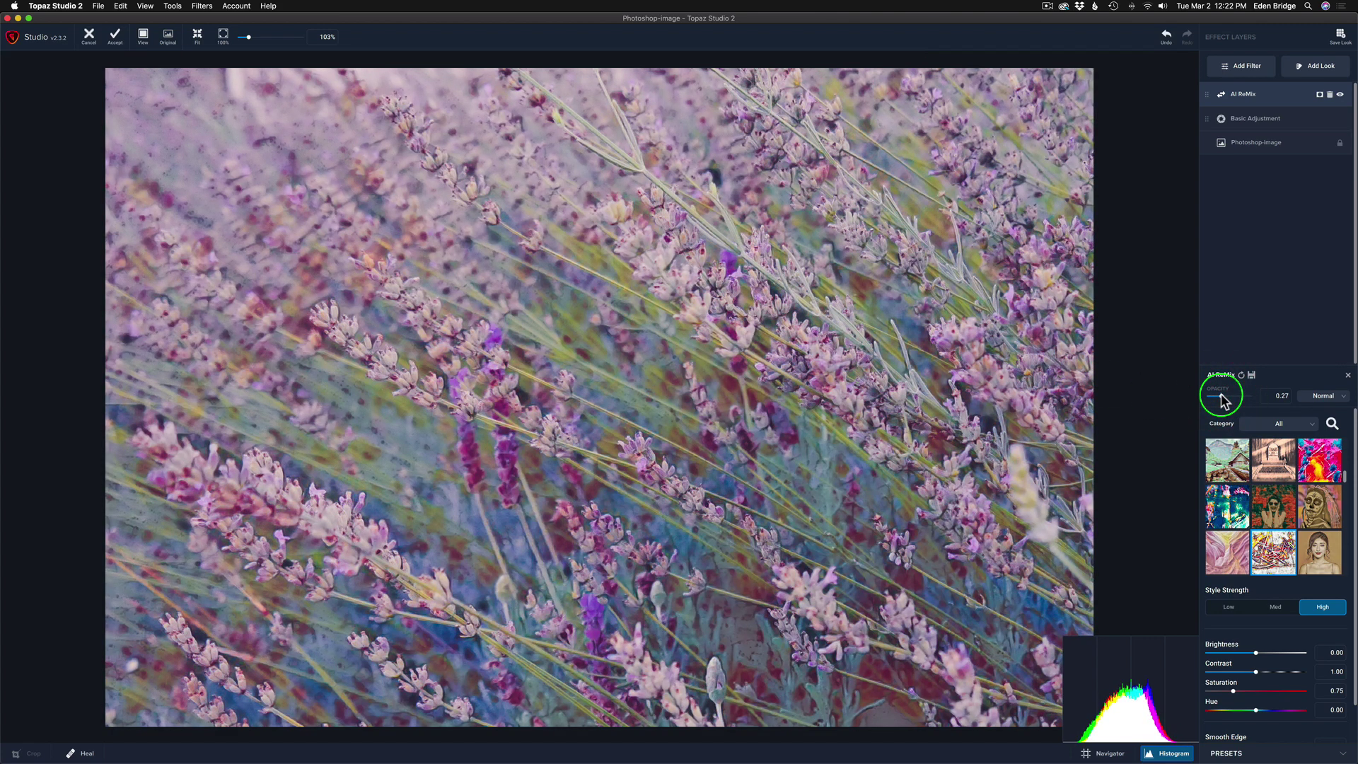